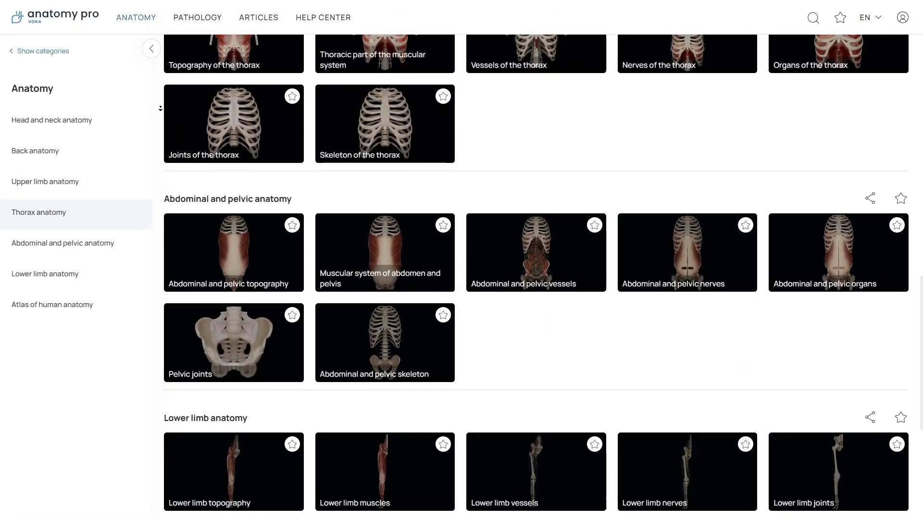
View the occipitofrontalis muscle's description on the head model, then close it and clear the selection.
scroll(544, 277, "down", 2)
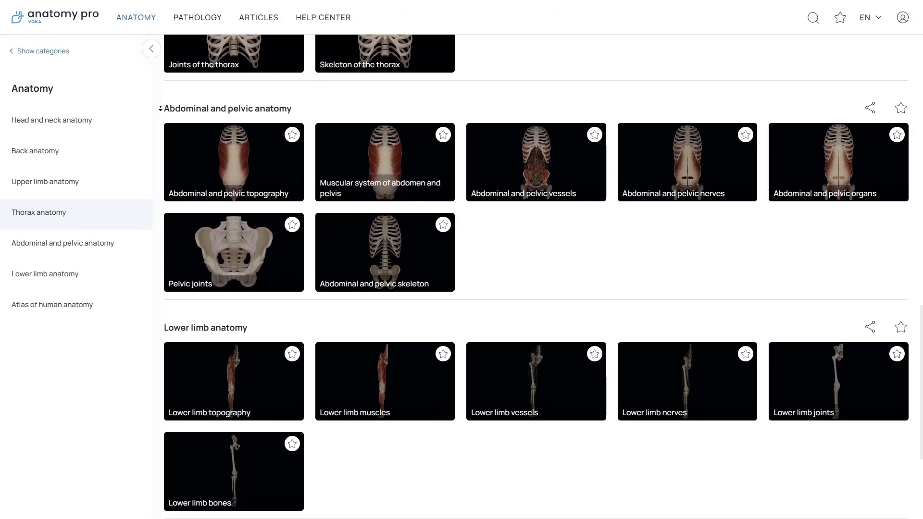
scroll(544, 277, "down", 2)
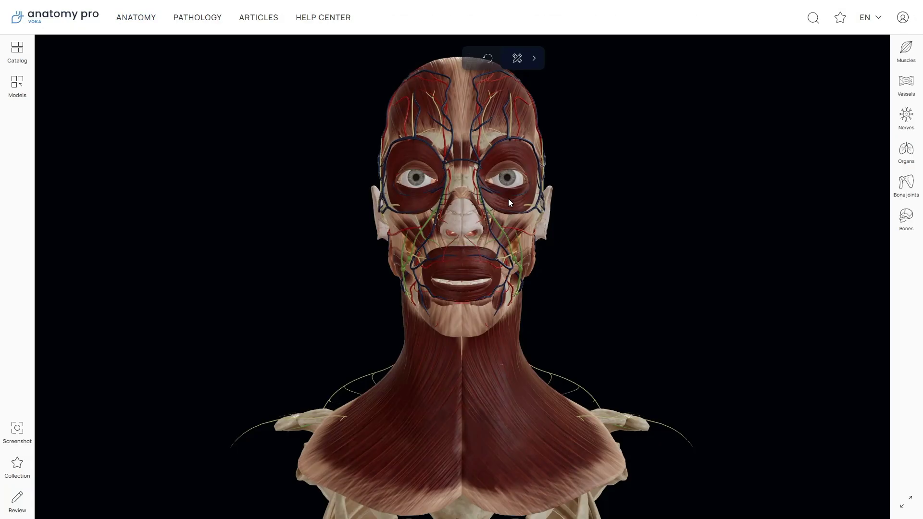
left_click(495, 123)
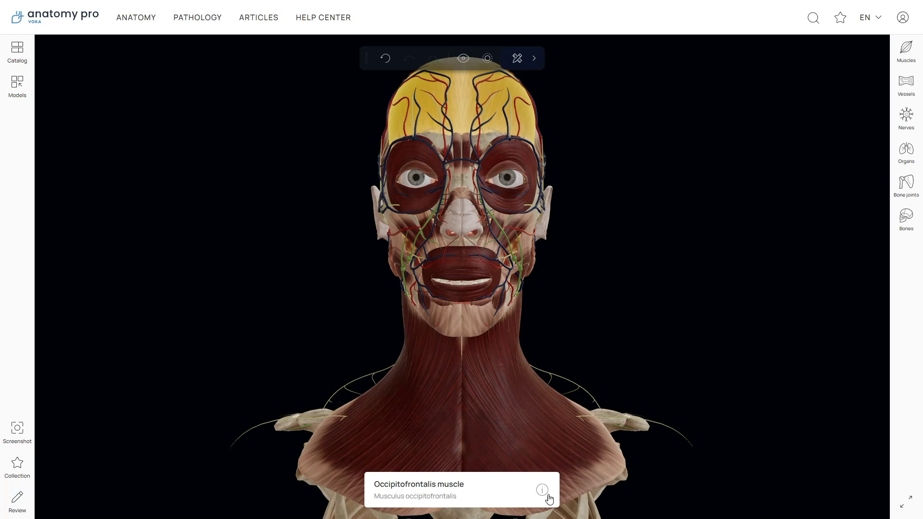
left_click(546, 493)
scroll(217, 289, "down", 3)
left_click(226, 115)
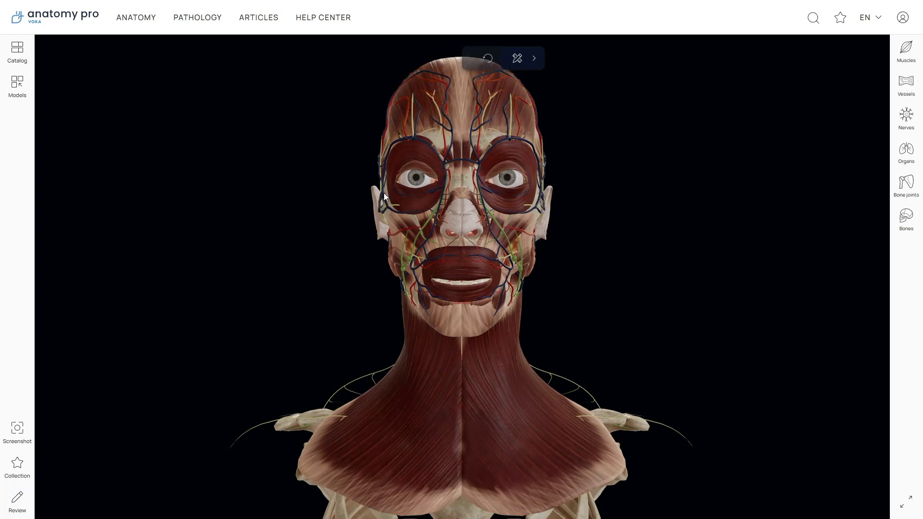
Select the left orbicularis oculi muscle and turn the head to show its left side.
left_click(383, 194)
left_click(510, 197)
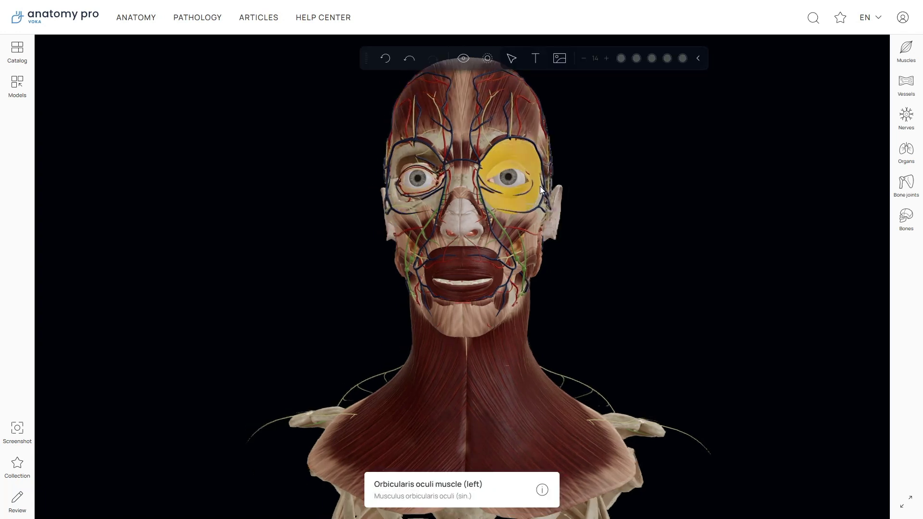
left_click_drag(541, 186, 409, 190)
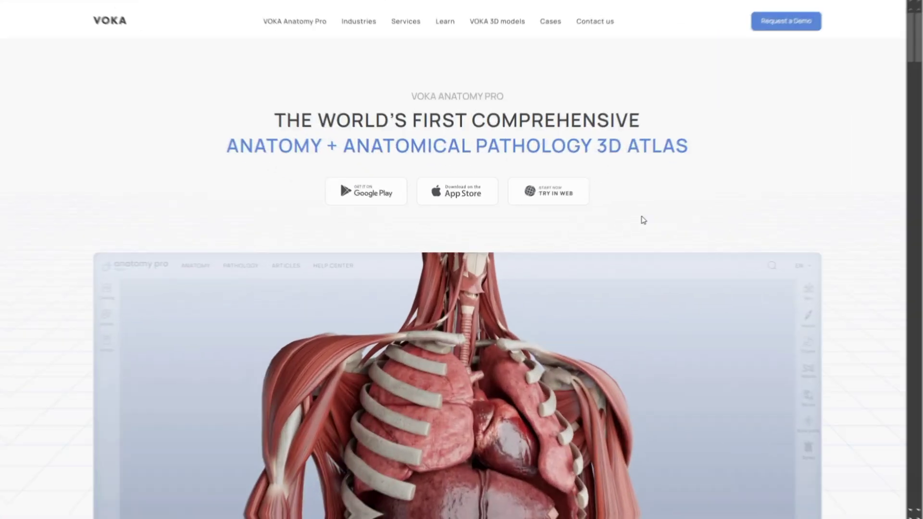
Launch the Anatomy Pro web app from the 'Try in Web' button on the VOKA site.
left_click(583, 188)
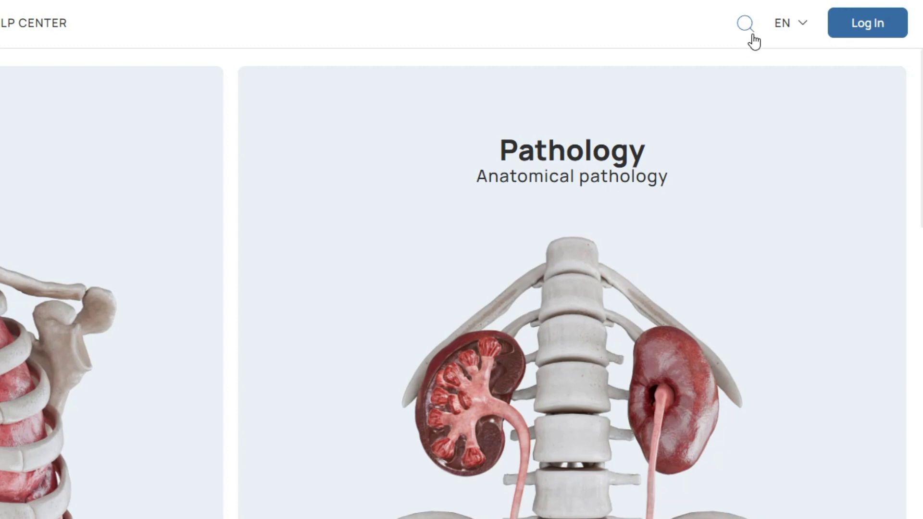
Log in to the VOKA account by pasting the account password into the login form.
mouse_move(796, 36)
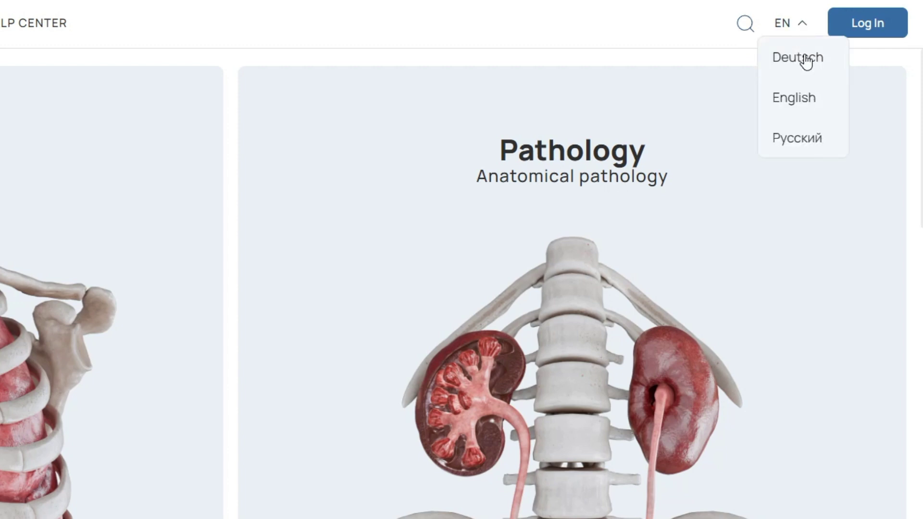
left_click(836, 30)
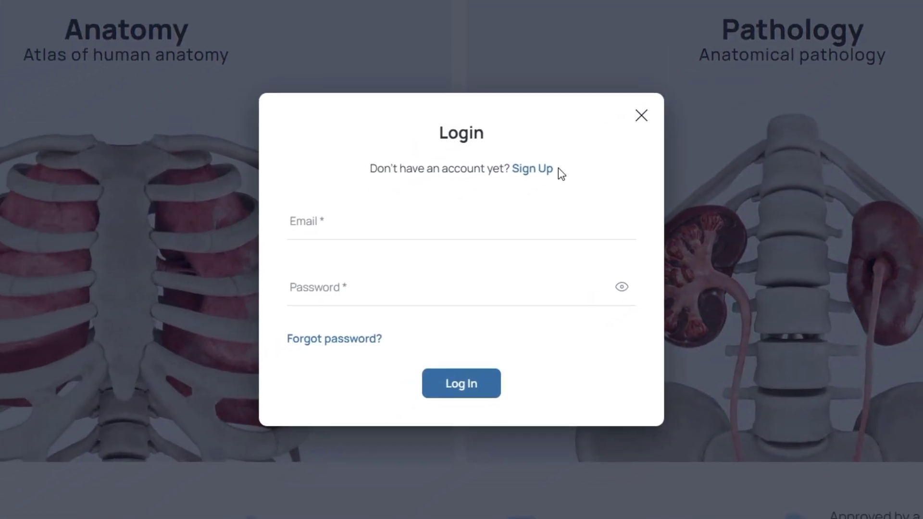
left_click(423, 237)
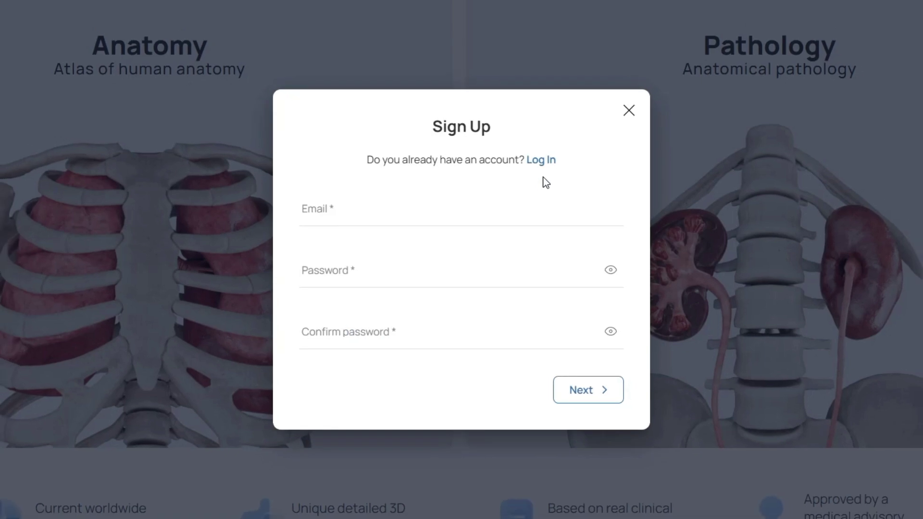
left_click(553, 161)
left_click(451, 283)
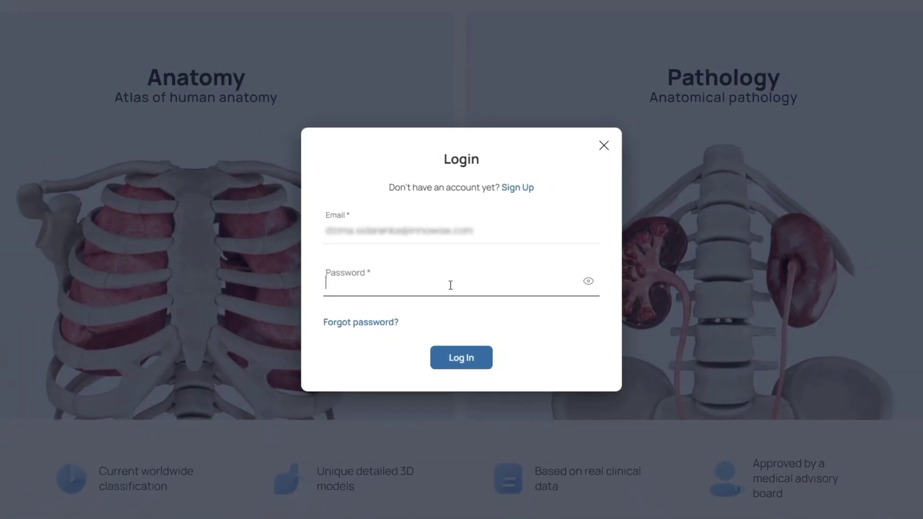
key("ctrl+v")
left_click(463, 357)
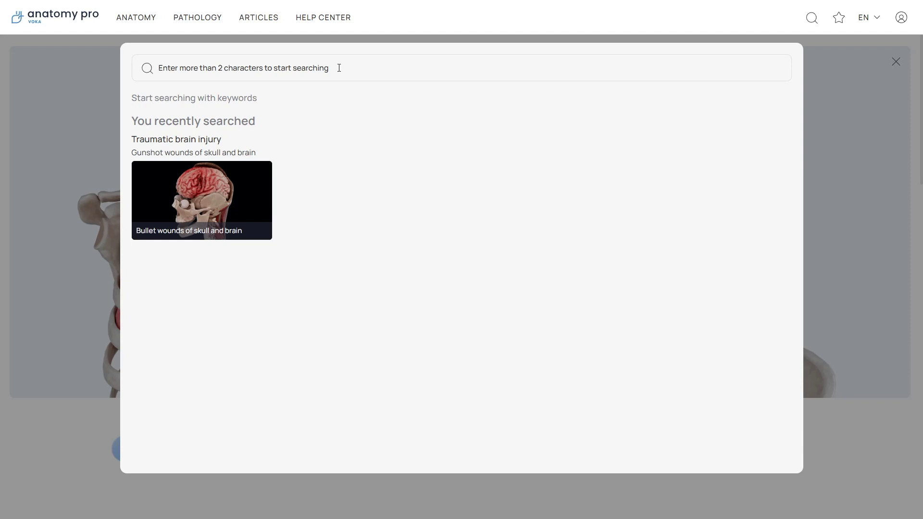
scroll(455, 146, "down", 6)
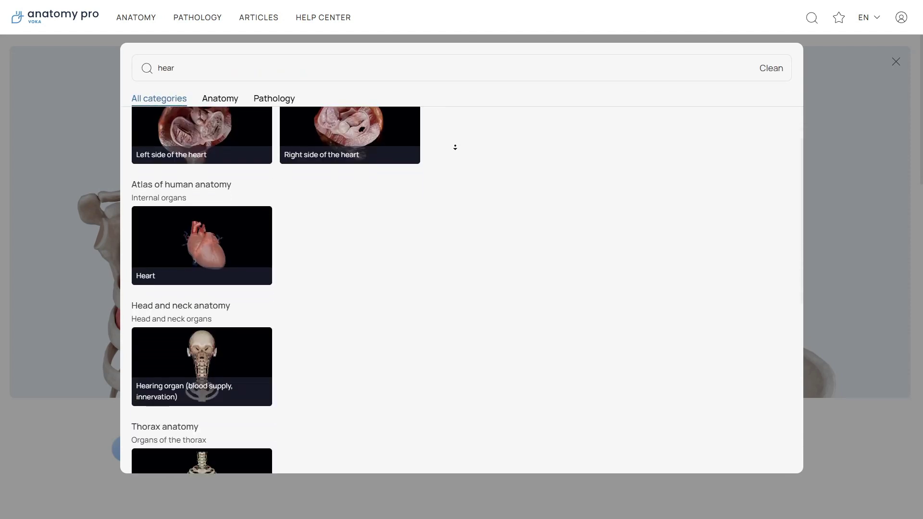
scroll(455, 147, "down", 3)
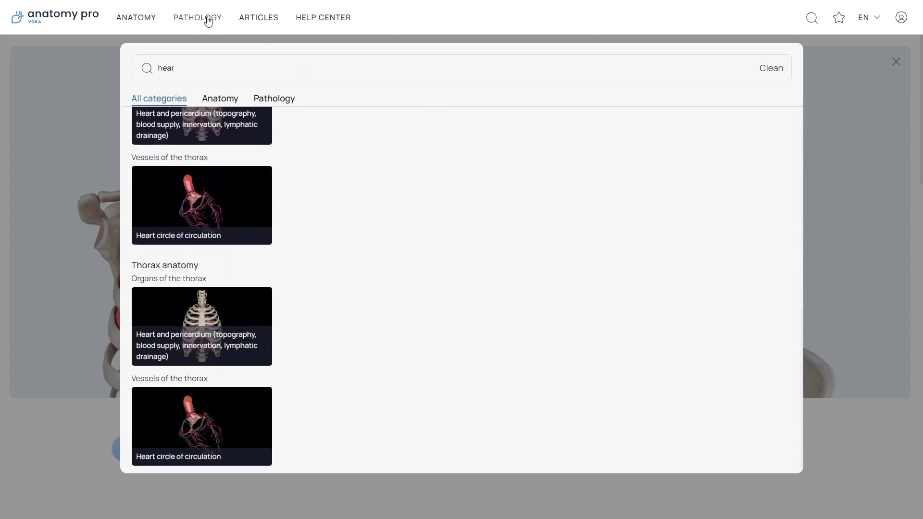
left_click(206, 17)
left_click(478, 92)
scroll(486, 126, "down", 5)
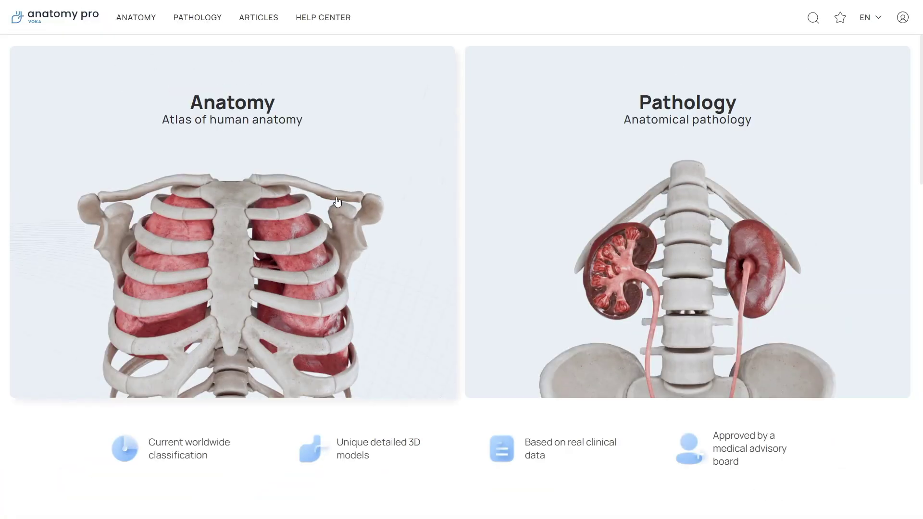
Open the Anatomy model grid, jump to Atlas of human anatomy, then return to Head and neck anatomy at the top.
left_click(281, 209)
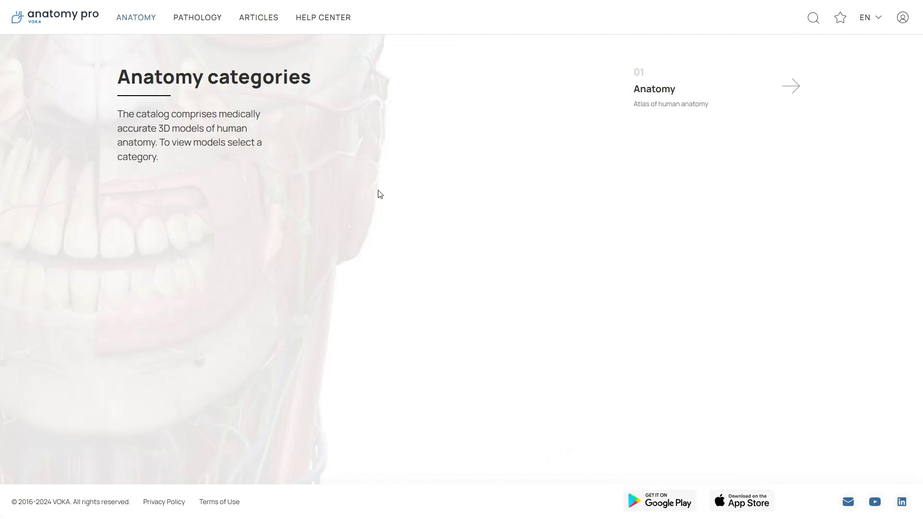
left_click(676, 101)
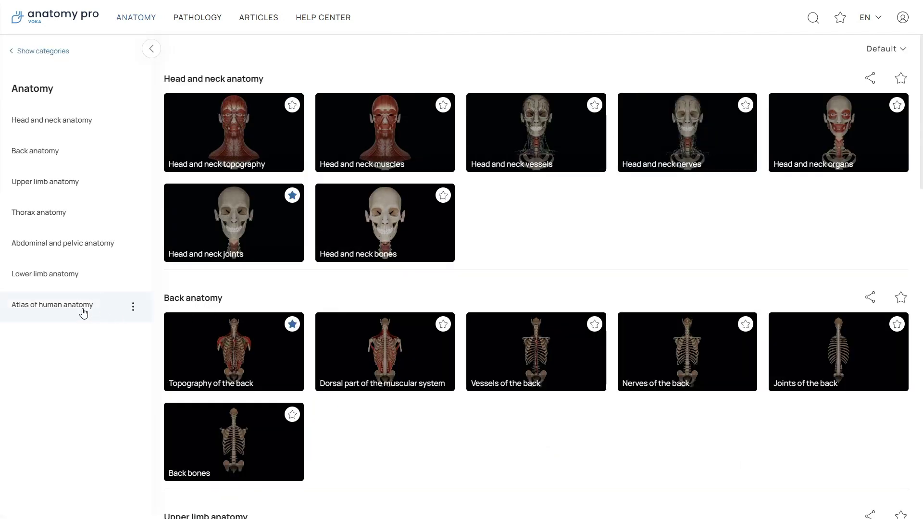
left_click(52, 304)
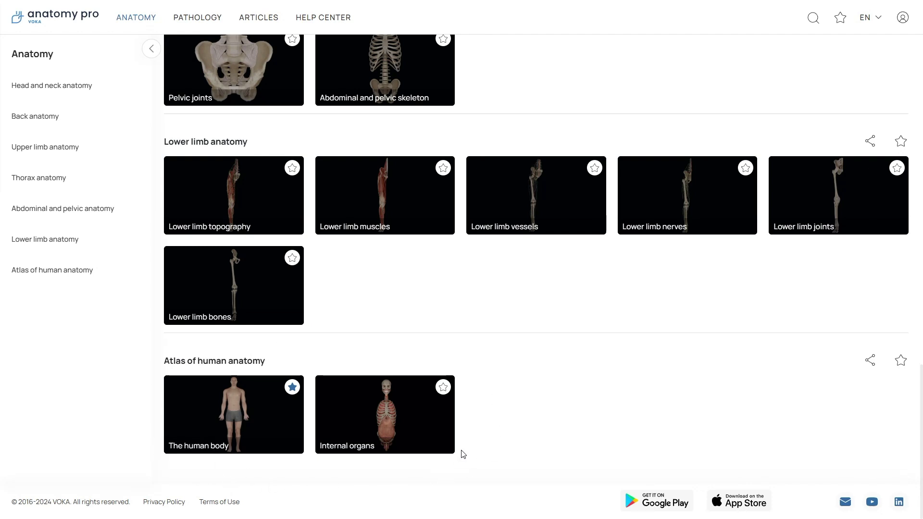
scroll(459, 426, "up", 2)
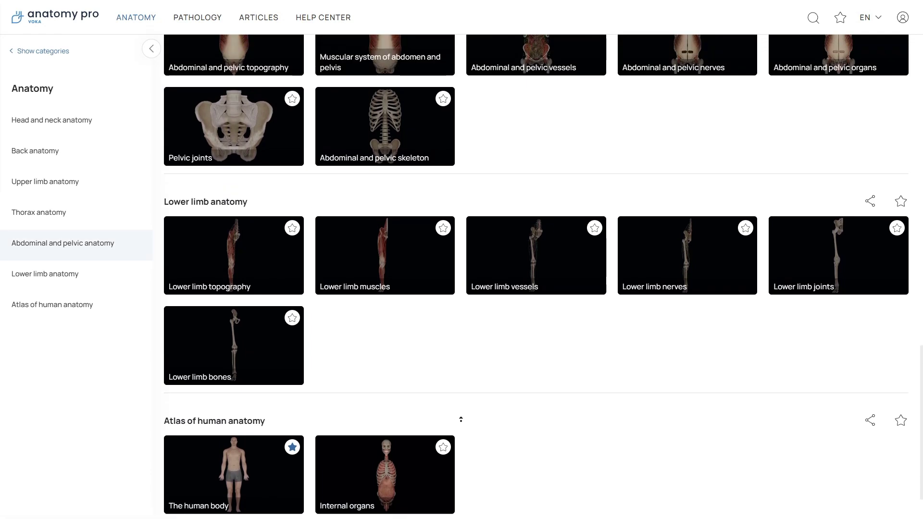
scroll(460, 420, "up", 3)
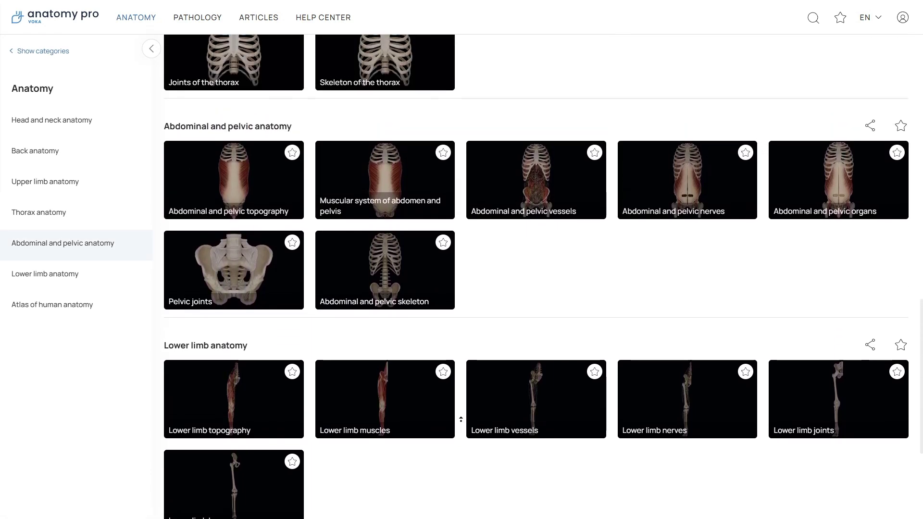
scroll(461, 419, "up", 3)
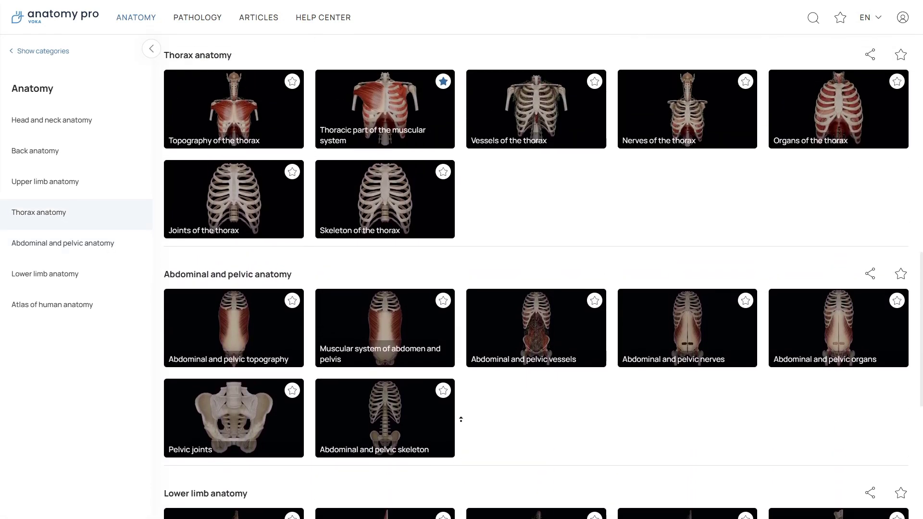
scroll(461, 419, "up", 3)
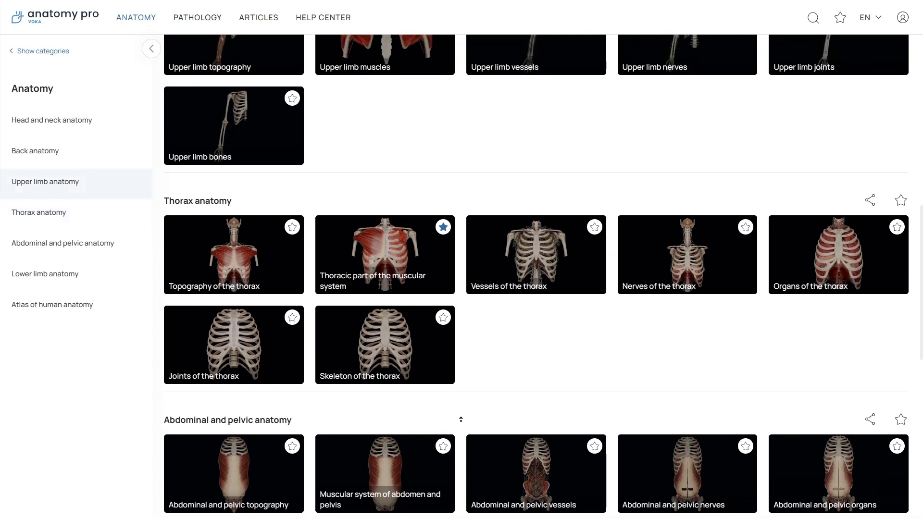
scroll(460, 419, "up", 3)
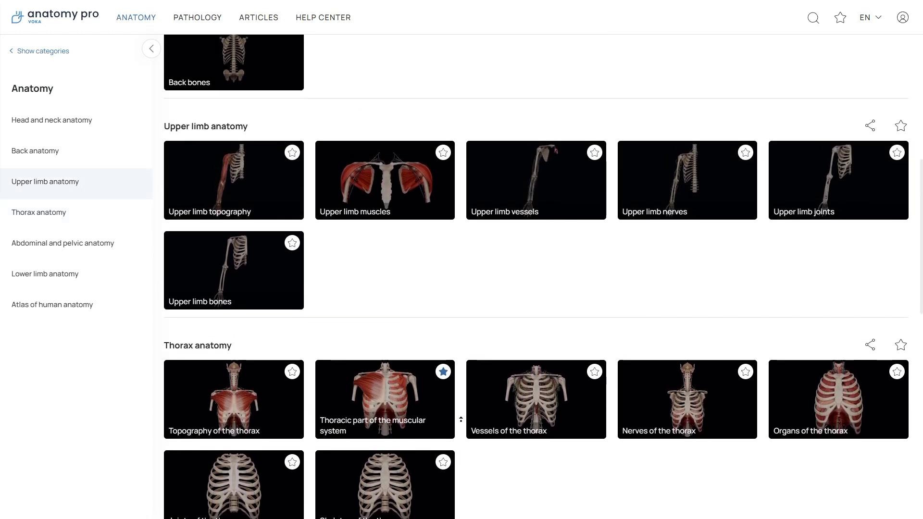
scroll(460, 419, "up", 3)
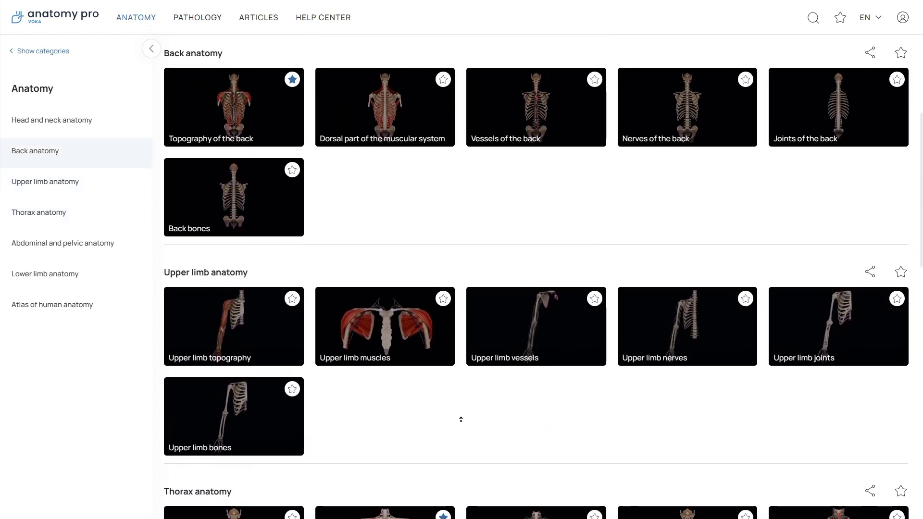
scroll(460, 419, "up", 3)
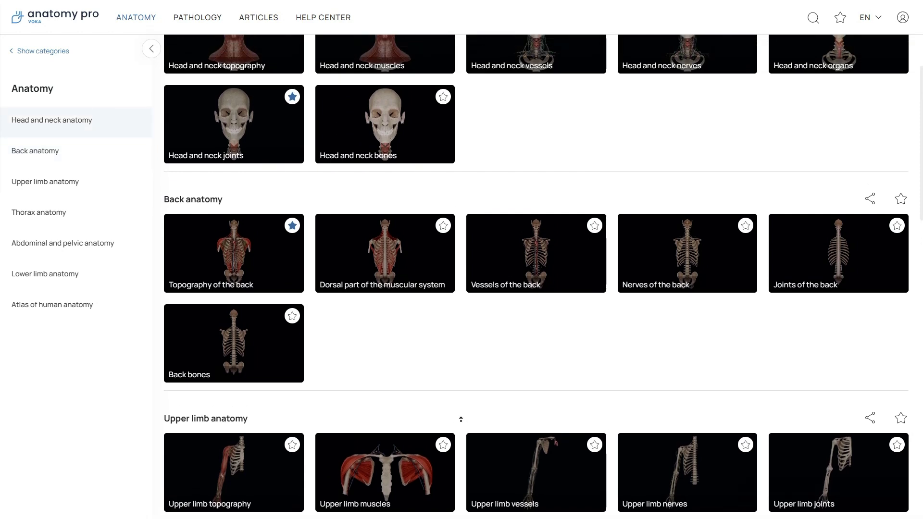
scroll(460, 419, "up", 1)
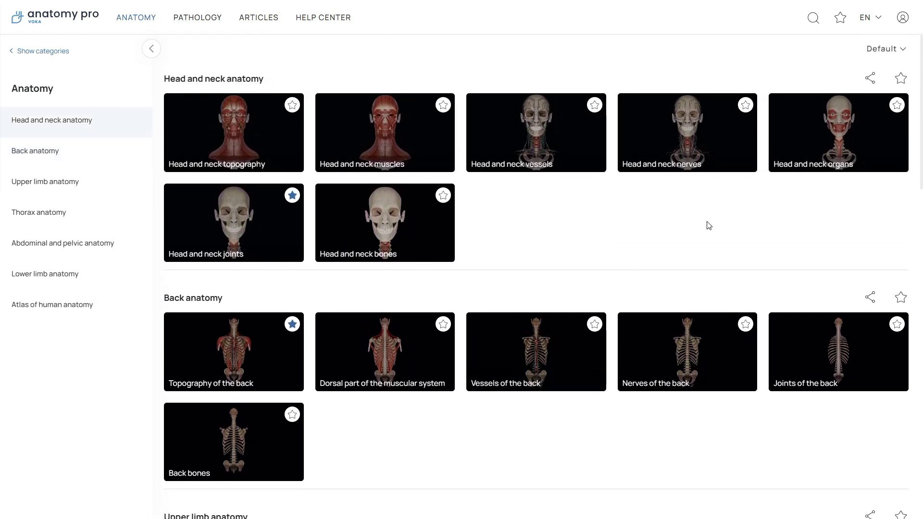
Sort the sections Z to A, copy the Upper limb anatomy link and star it.
left_click(887, 50)
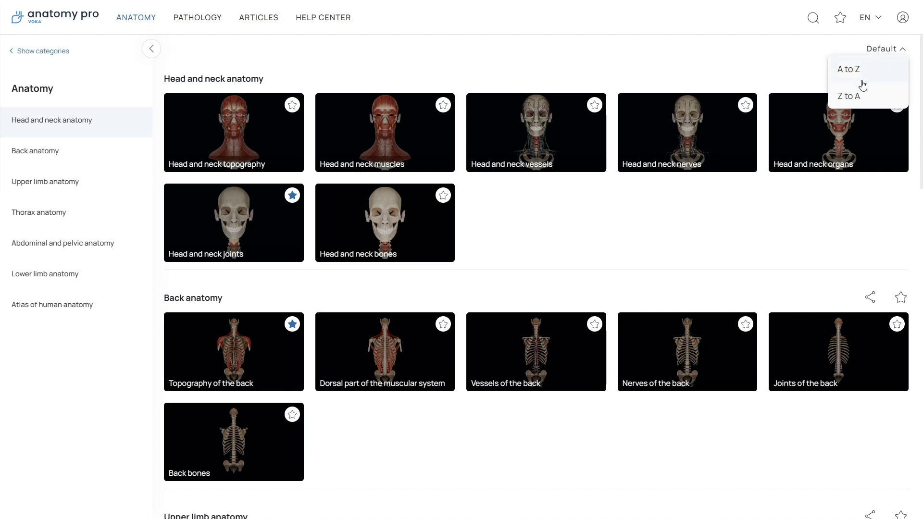
left_click(851, 96)
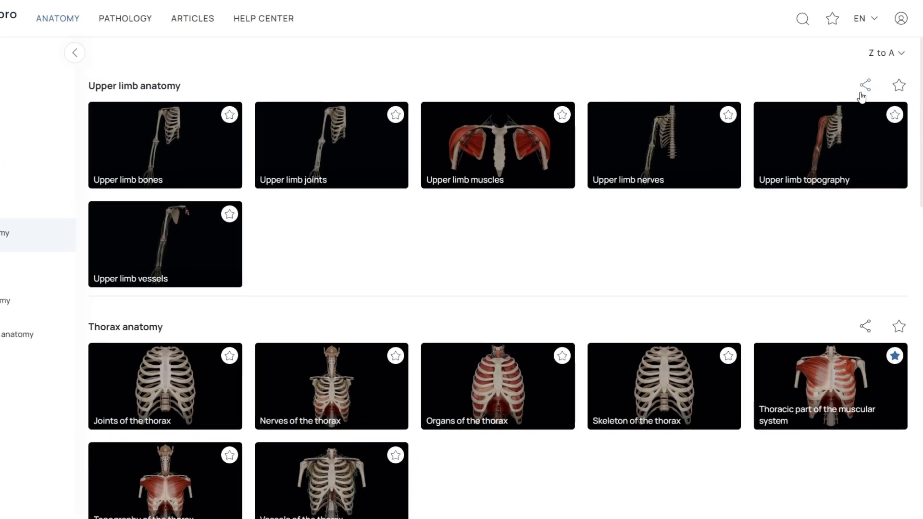
left_click(863, 90)
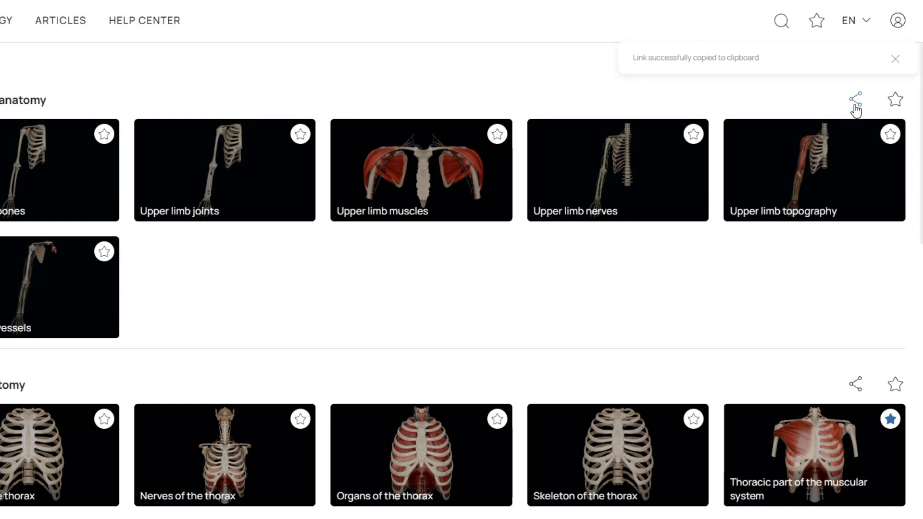
left_click(895, 101)
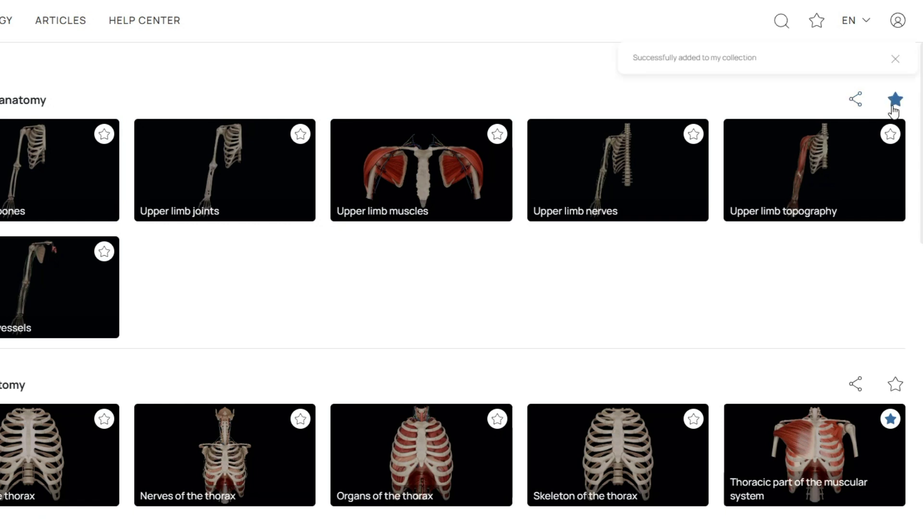
Open 'The human body' model from My collection in the 3D viewer.
left_click(815, 24)
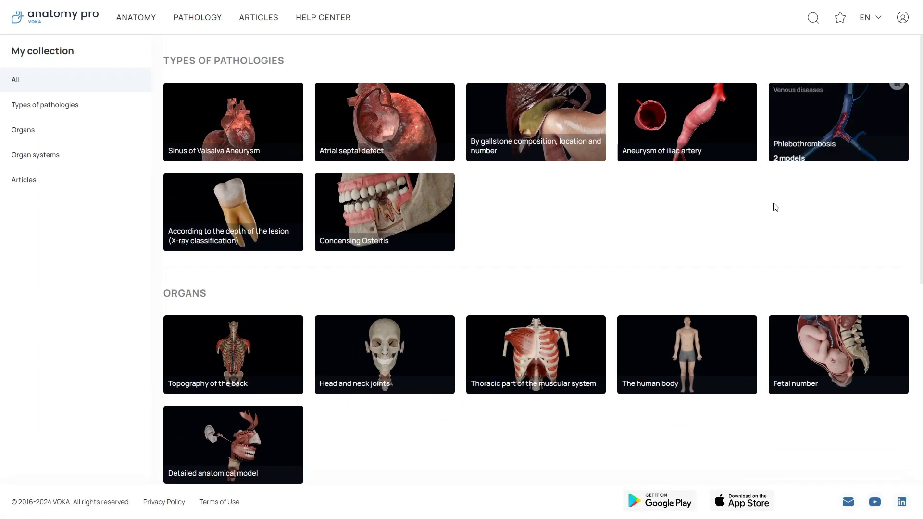
left_click(696, 360)
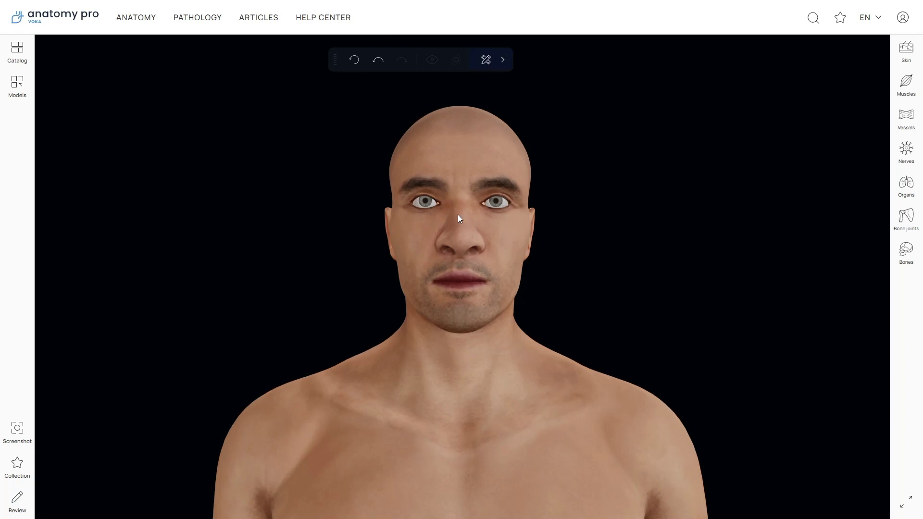
Orbit, zoom on the face, and pan the body so head and shoulders sit right of centre.
left_click_drag(466, 232, 454, 257)
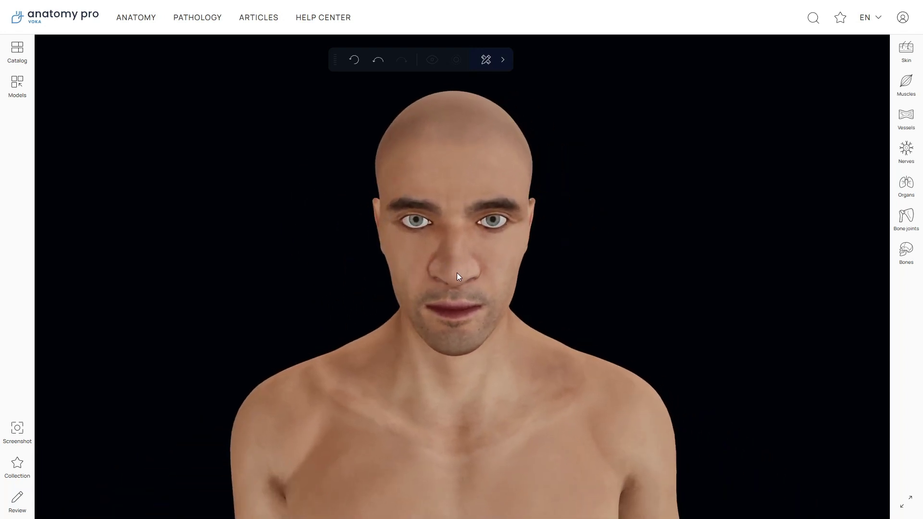
scroll(455, 276, "up", 3)
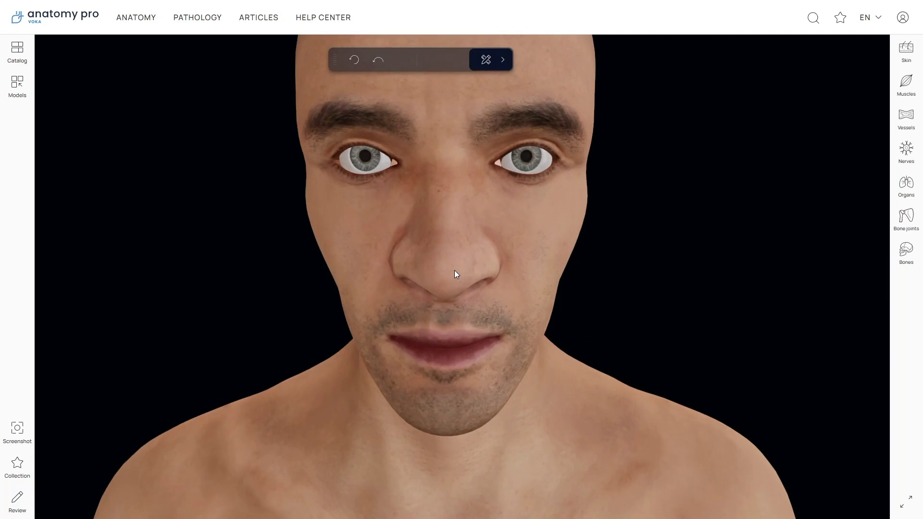
scroll(455, 273, "down", 5)
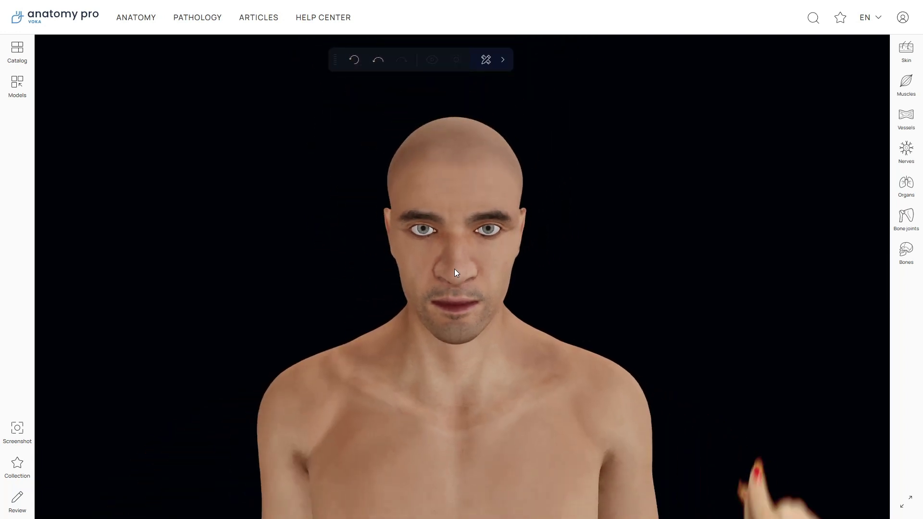
scroll(455, 272, "up", 2)
scroll(454, 271, "up", 3)
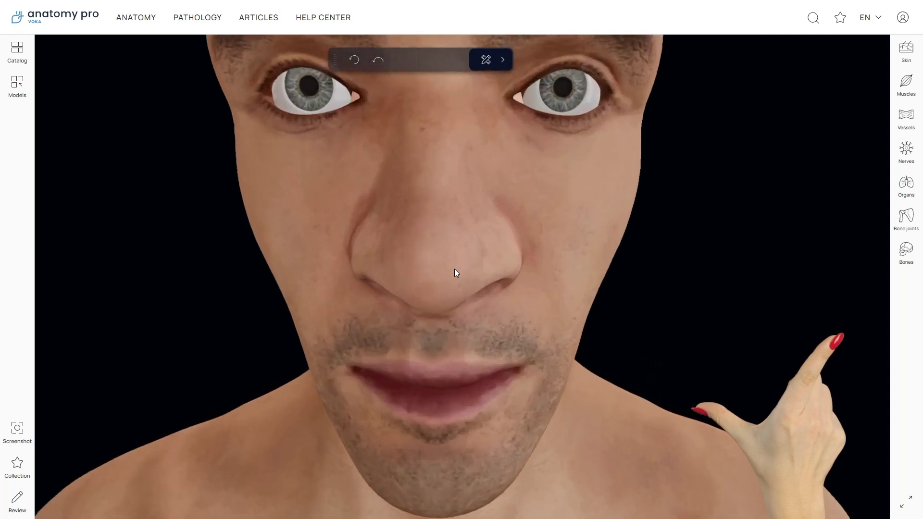
scroll(454, 271, "down", 2)
scroll(454, 271, "down", 3)
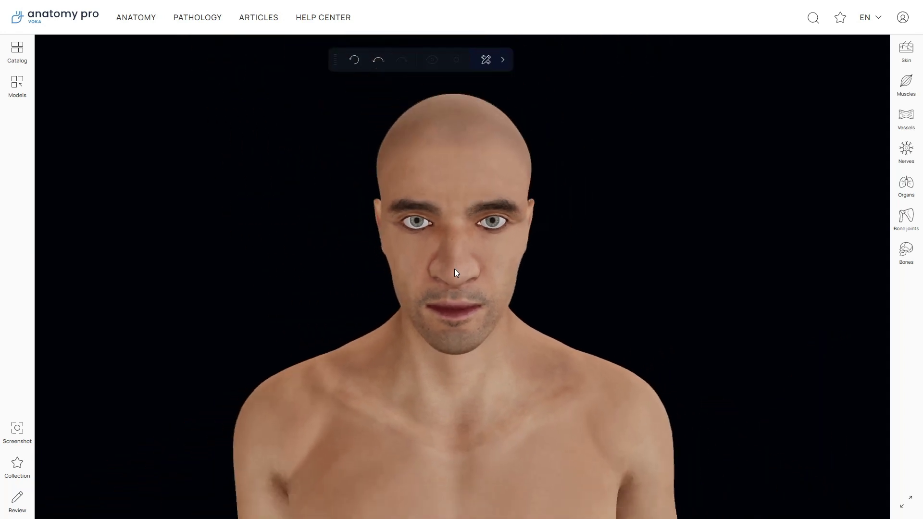
right_click_drag(460, 368, 465, 342)
right_click_drag(426, 368, 383, 353)
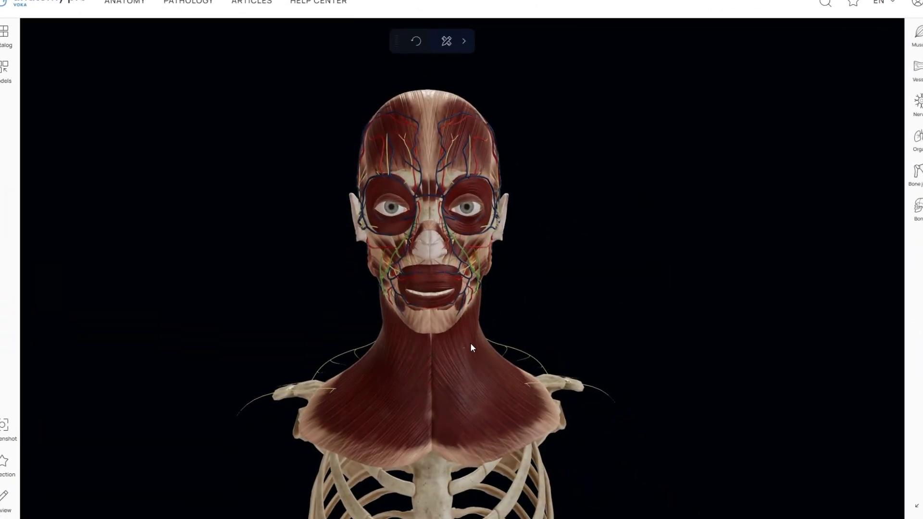
Select the left Platysma, right Orbicularis oculi, nasal septal cartilage and Orbicularis oris in turn.
left_click(470, 342)
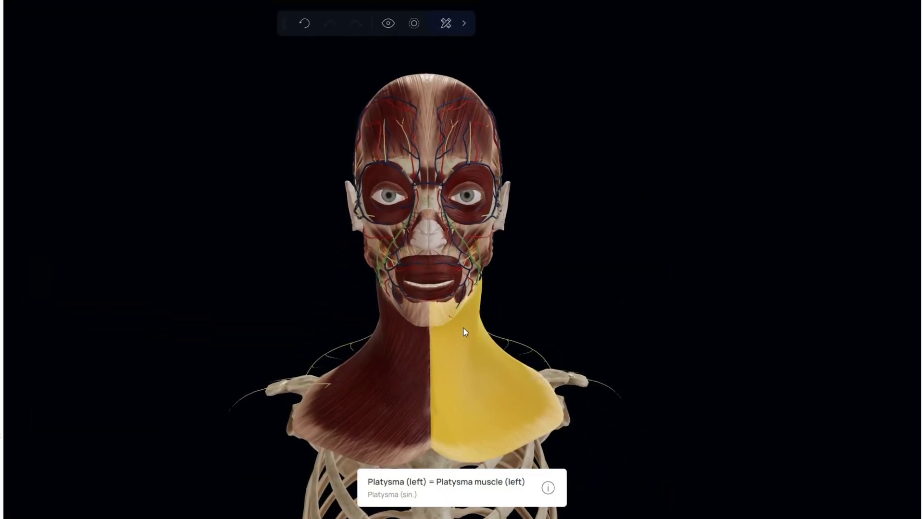
left_click(403, 218)
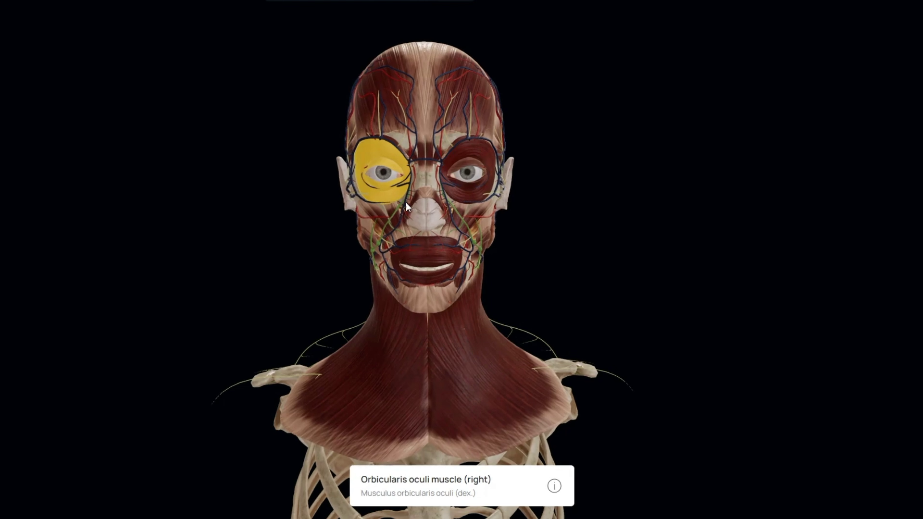
left_click(428, 207)
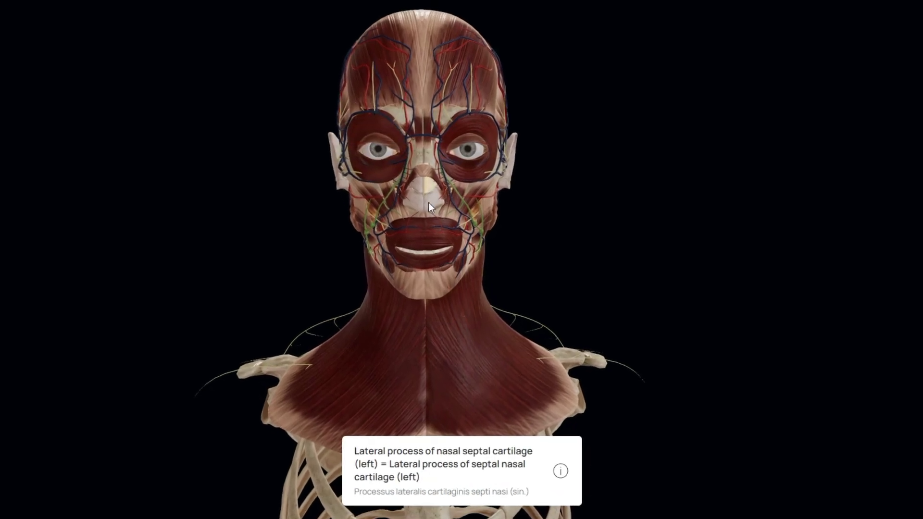
left_click(428, 228)
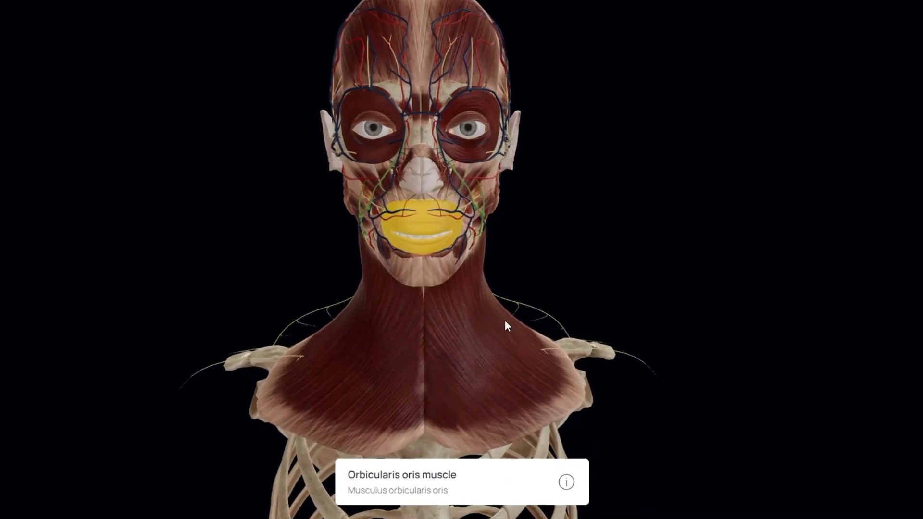
Open the Orbicularis oris description and place its panel beside the head.
left_click(566, 482)
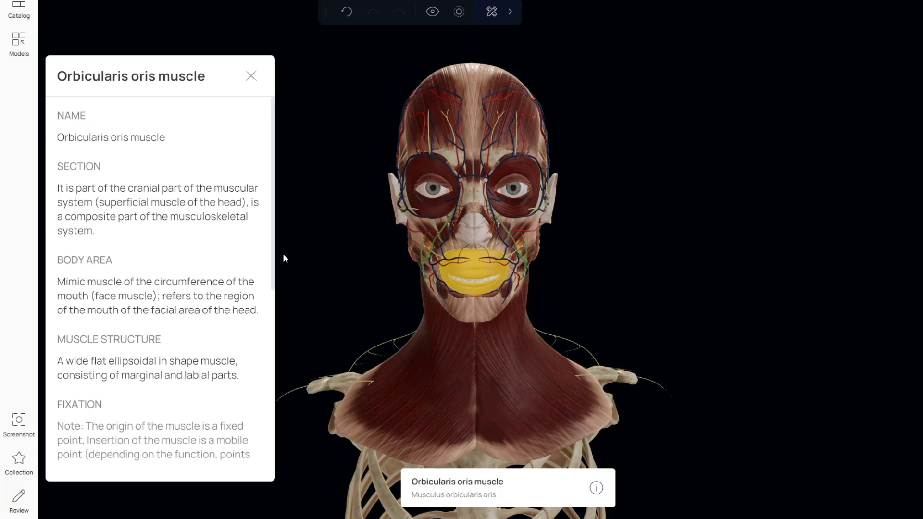
scroll(246, 209, "down", 7)
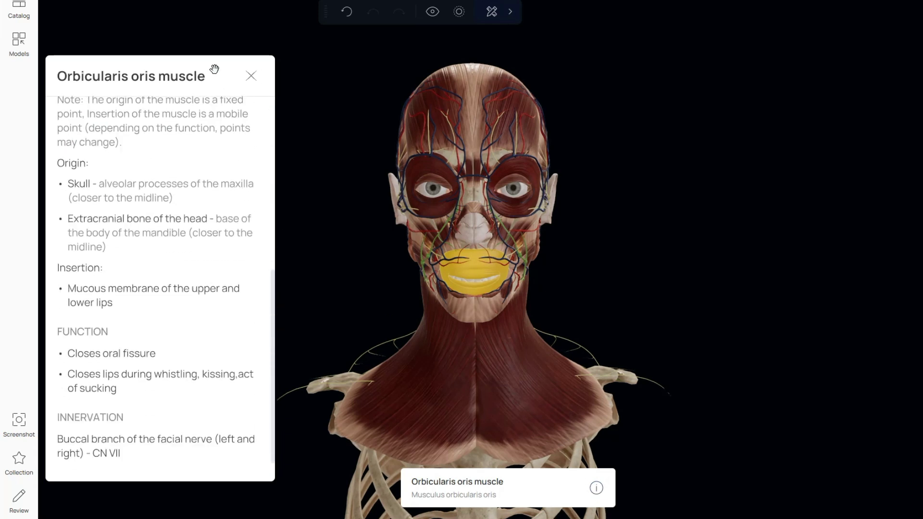
left_click_drag(213, 69, 814, 74)
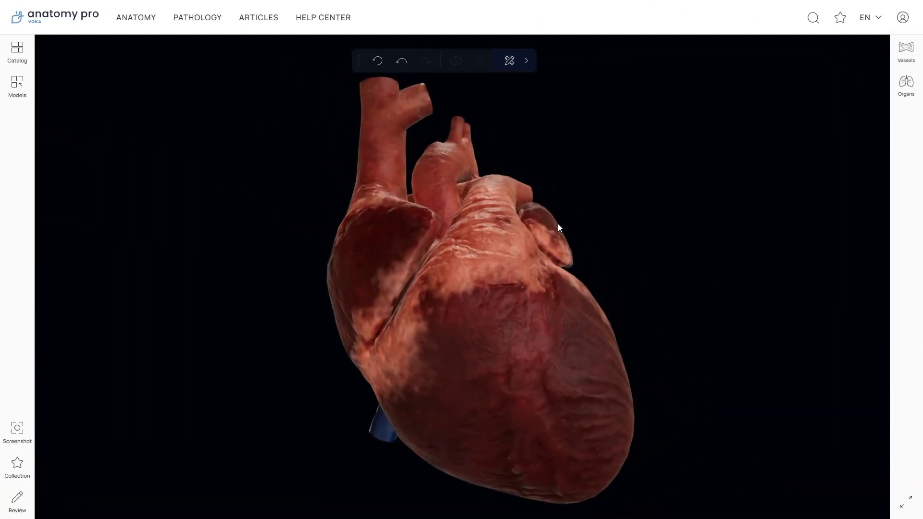
Hide the right ventricle's anterior and posterior walls to reveal the vessels.
left_click(485, 282)
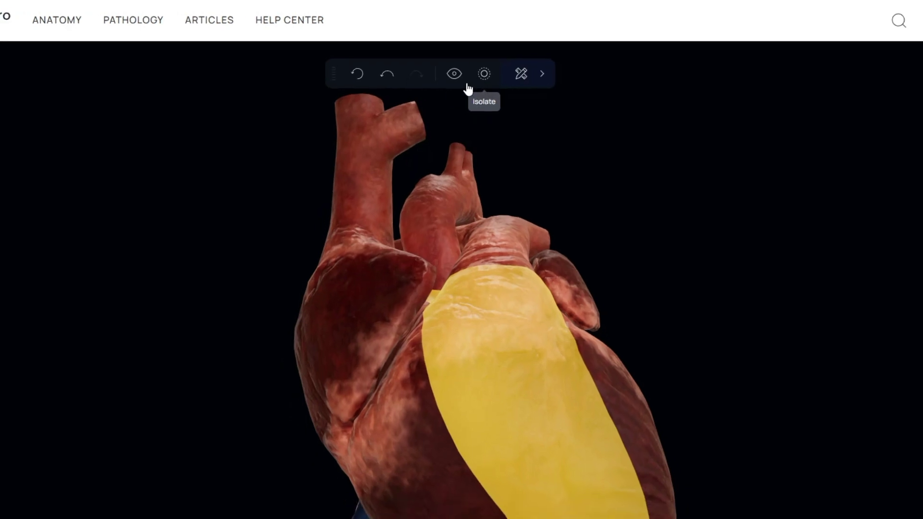
left_click(454, 76)
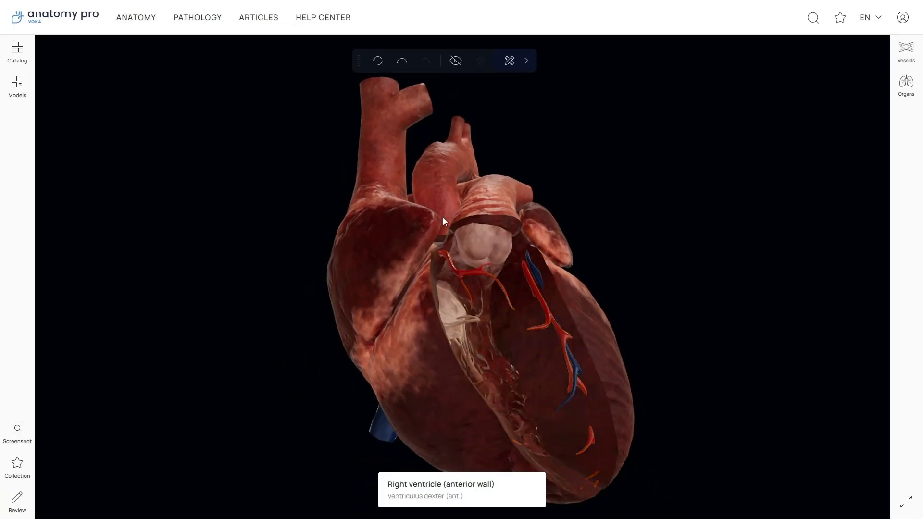
left_click(421, 319)
left_click(455, 62)
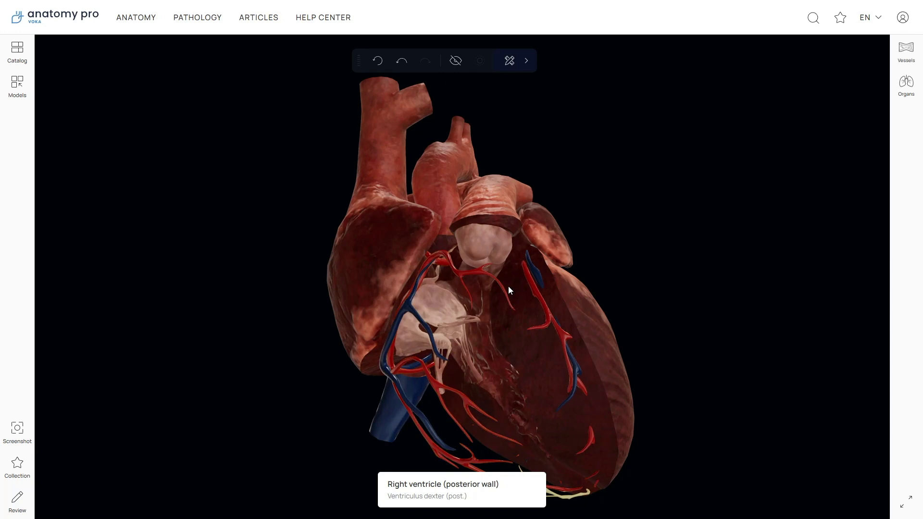
Isolate the tricuspid valve, reposition and zoom it, then undo back to the whole heart.
left_click(440, 314)
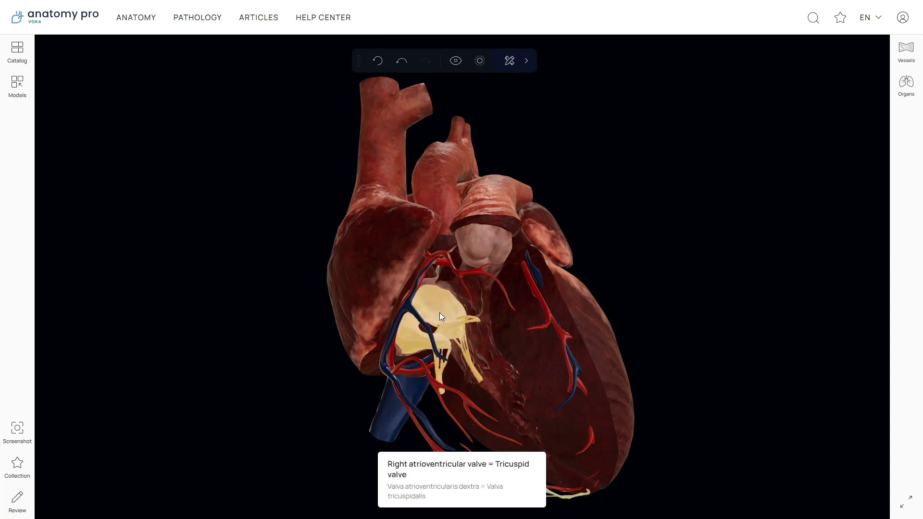
left_click(479, 70)
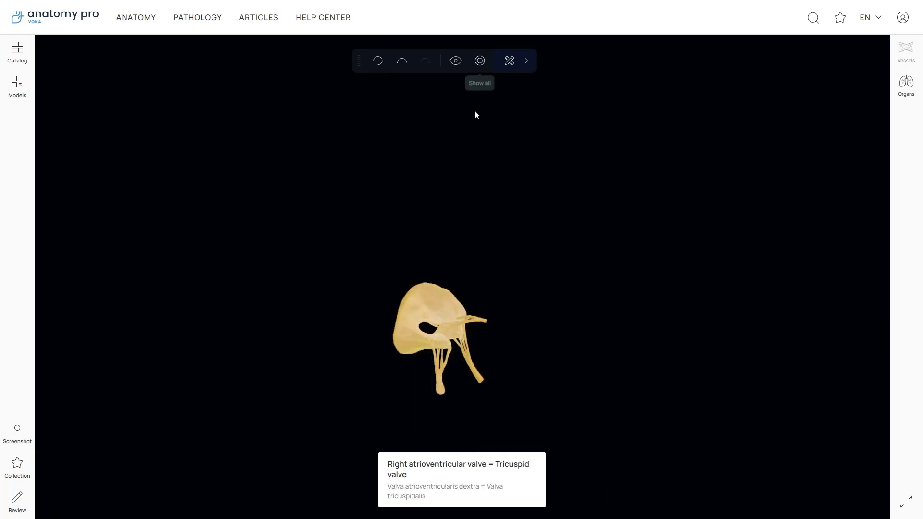
left_click(432, 312)
left_click_drag(460, 309, 469, 274)
scroll(470, 276, "up", 3)
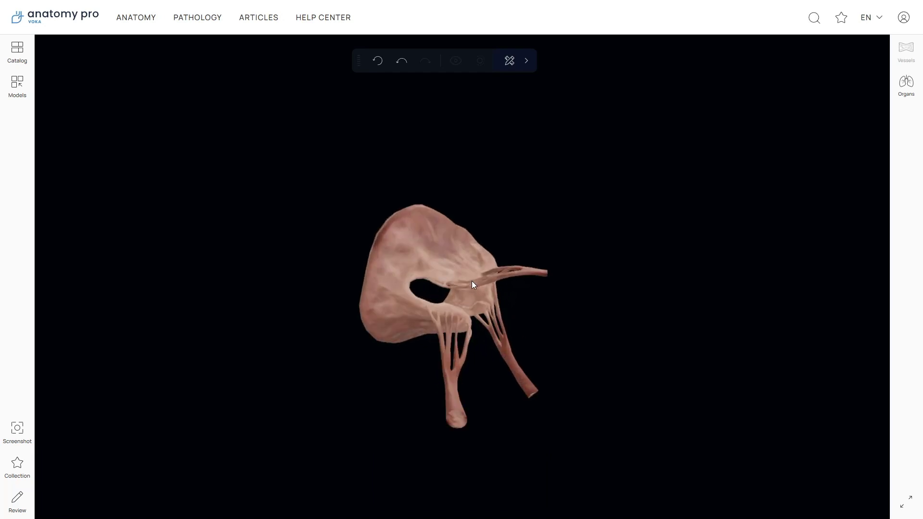
left_click(400, 62)
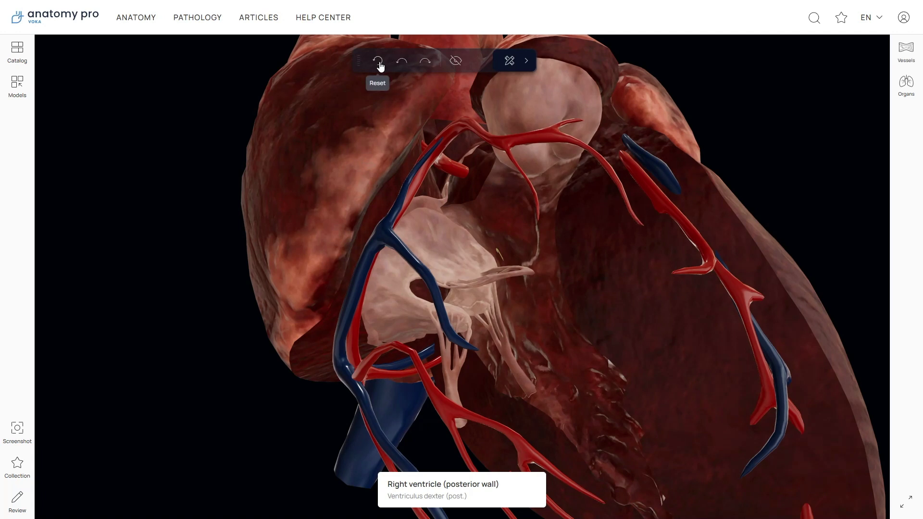
Reset the heart view, move the toolbar aside, and hide the pericardium.
left_click(383, 63)
mouse_move(419, 61)
left_mouse_down()
mouse_move(387, 97)
mouse_move(262, 184)
mouse_move(435, 175)
mouse_move(579, 201)
mouse_move(605, 220)
mouse_move(608, 114)
mouse_move(405, 60)
left_mouse_up()
left_click(476, 279)
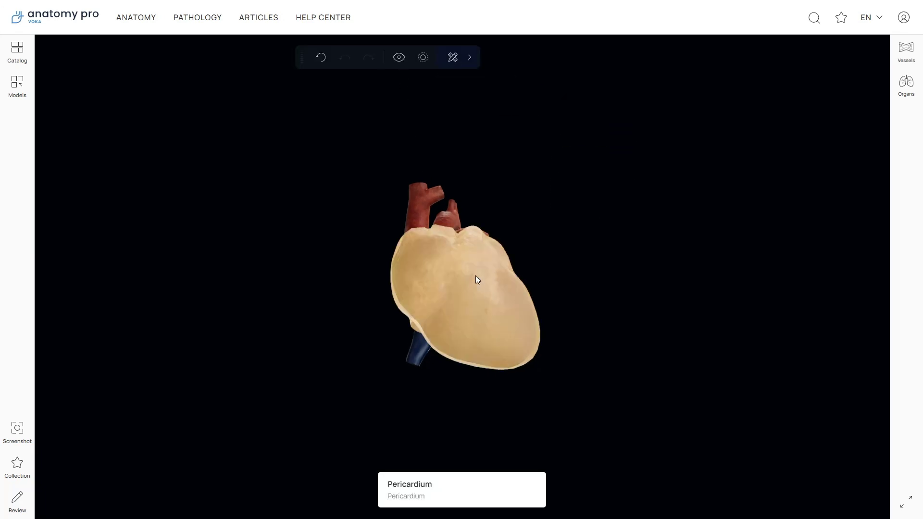
left_click(399, 57)
Rotate and zoom the heart, then hide the right ventricle's anterior wall and dismiss its label.
left_click_drag(492, 176, 449, 251)
scroll(451, 258, "up", 5)
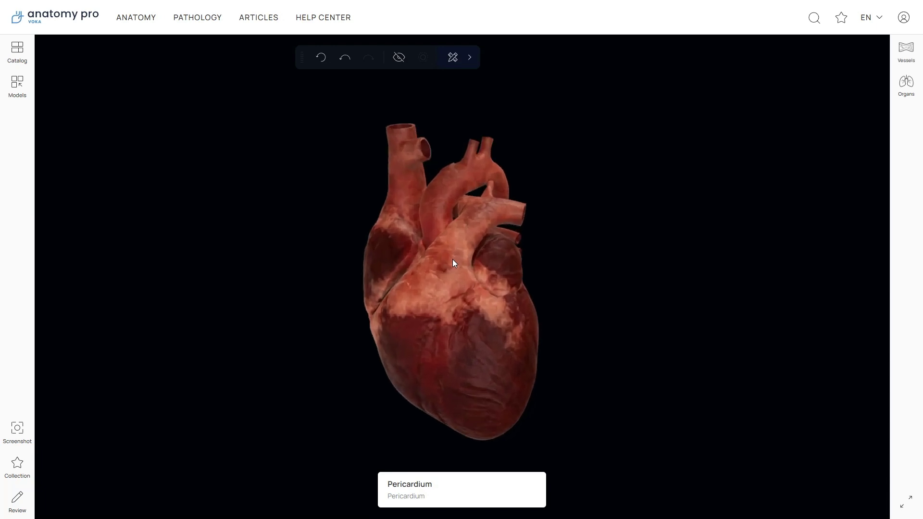
left_click(486, 290)
left_click(399, 58)
left_click(513, 108)
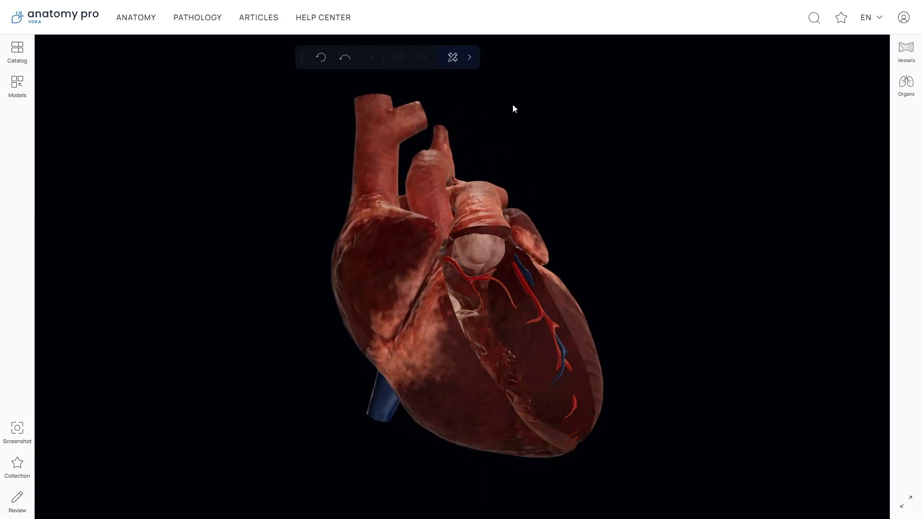
Try the laser pointer at size 24 in green, then switch it off.
left_click(469, 58)
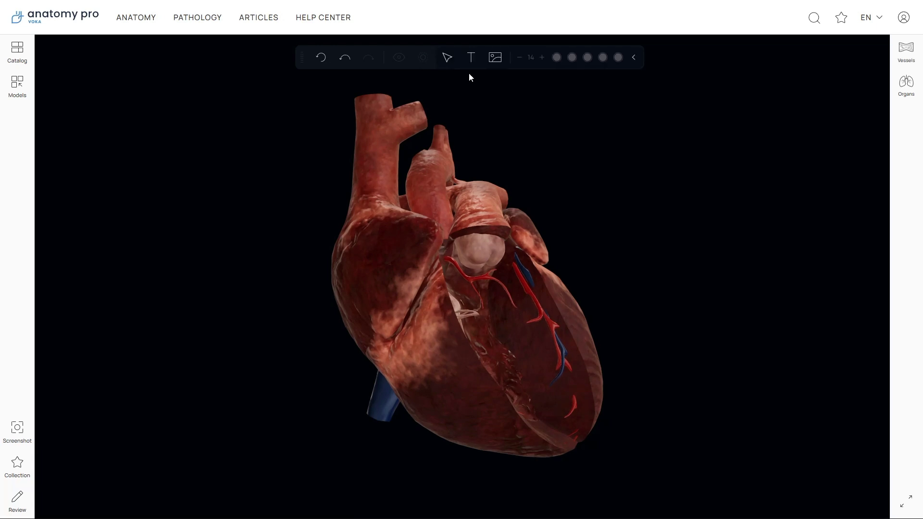
left_click(447, 60)
left_click(541, 58)
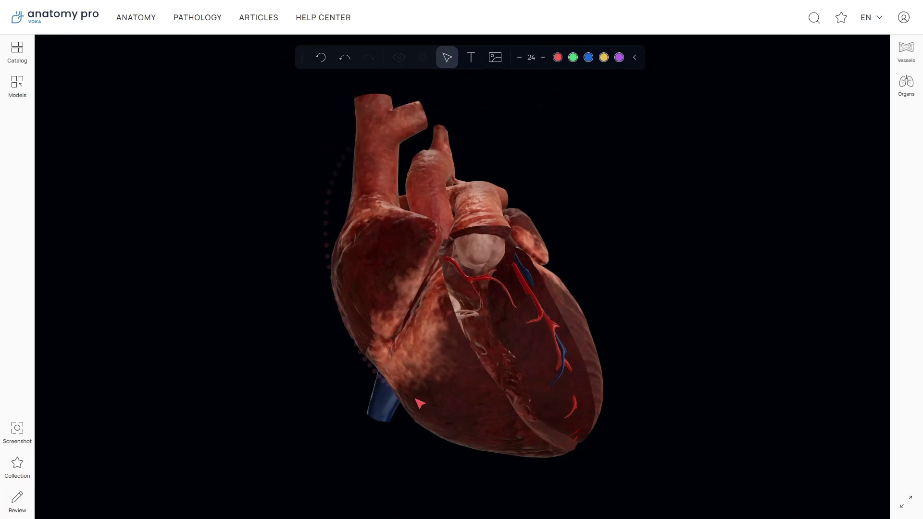
left_click(572, 58)
left_click(447, 63)
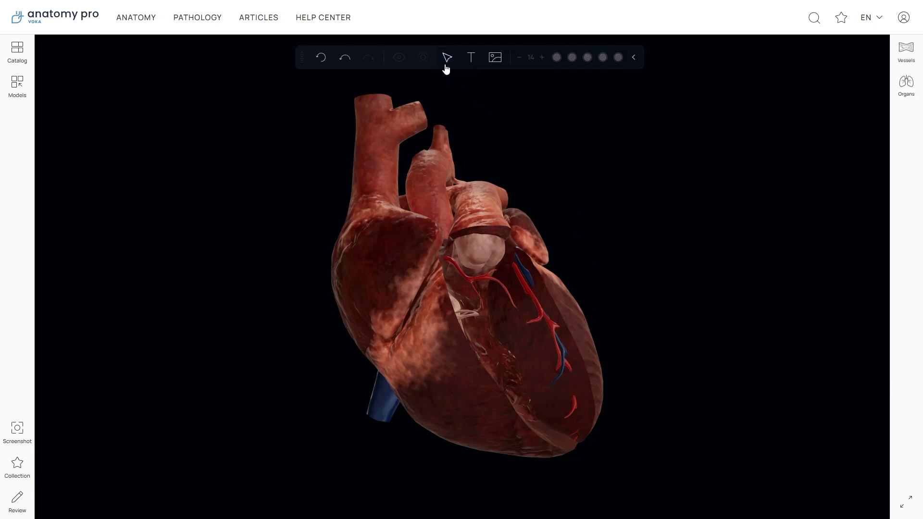
Add a text note with the pasted cardiac test list, a red 18-pt title, moved to the lower left.
left_click(471, 65)
left_click(110, 65)
type("Nuclear cardiac stress test Cardiac catheterization (coronary angiogram) Cardiac computed tomography (CT) scan Cardiac Magnetic resonance imaging (MRI) scan")
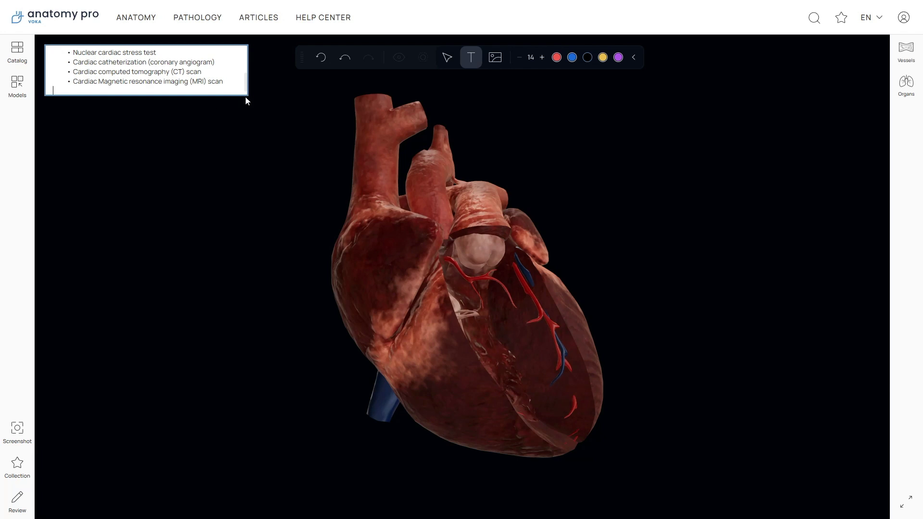
left_click_drag(246, 96, 256, 176)
left_click_drag(73, 94, 127, 95)
triple_click(135, 56)
left_click(542, 57)
left_click(542, 57)
left_click(230, 117)
left_click_drag(230, 117, 279, 332)
Upload the echocardiogram image onto the view, move it to the upper right and enlarge it.
left_click(496, 58)
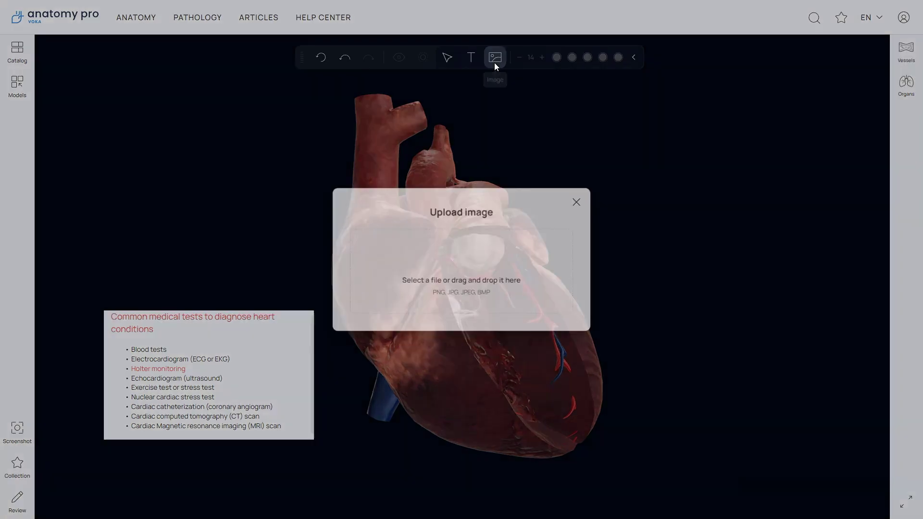
left_click(465, 260)
left_click(132, 84)
left_click(342, 339)
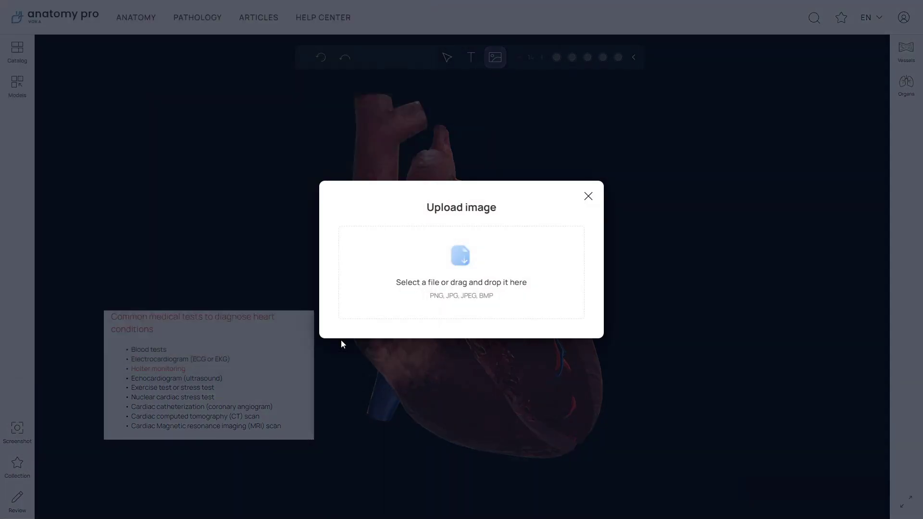
left_click_drag(80, 129, 616, 196)
left_click_drag(721, 210, 787, 259)
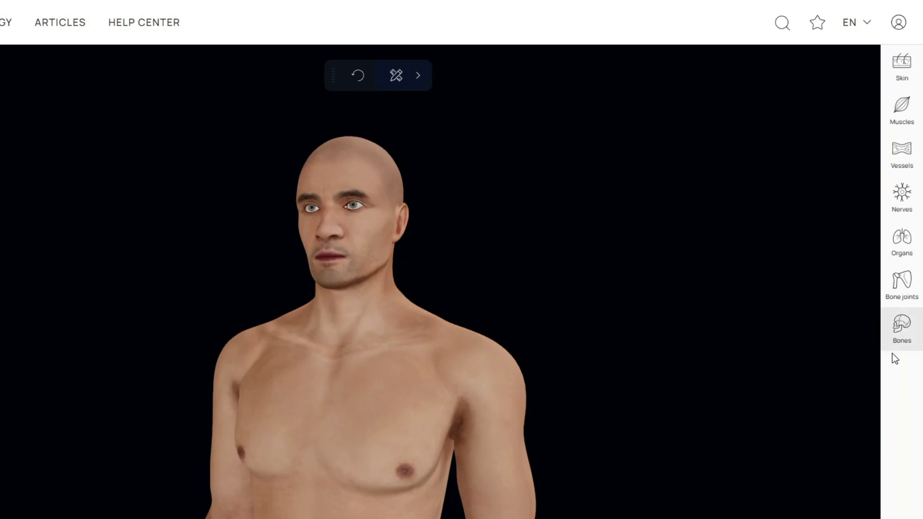
Browse the Skin parts list, expanding and collapsing Skin of thorax and Anterior thoracic region.
left_click(887, 67)
left_click(615, 246)
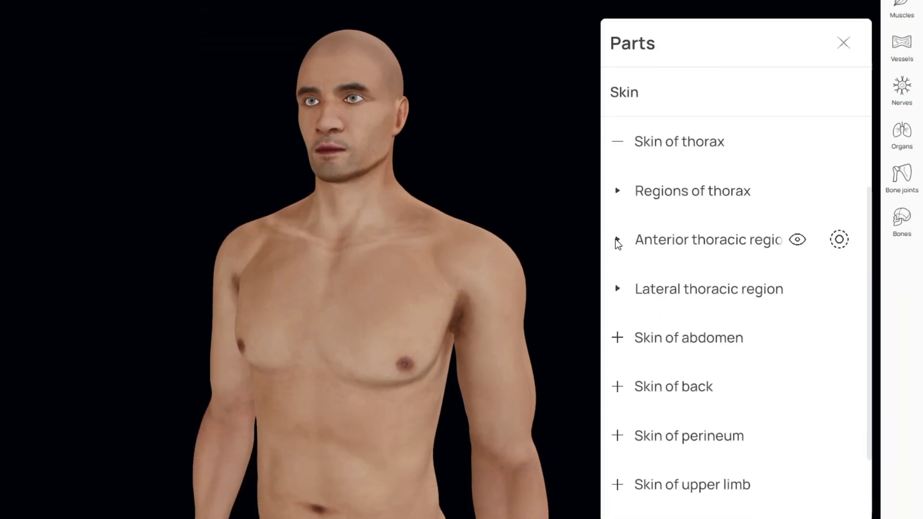
left_click(617, 241)
mouse_move(708, 219)
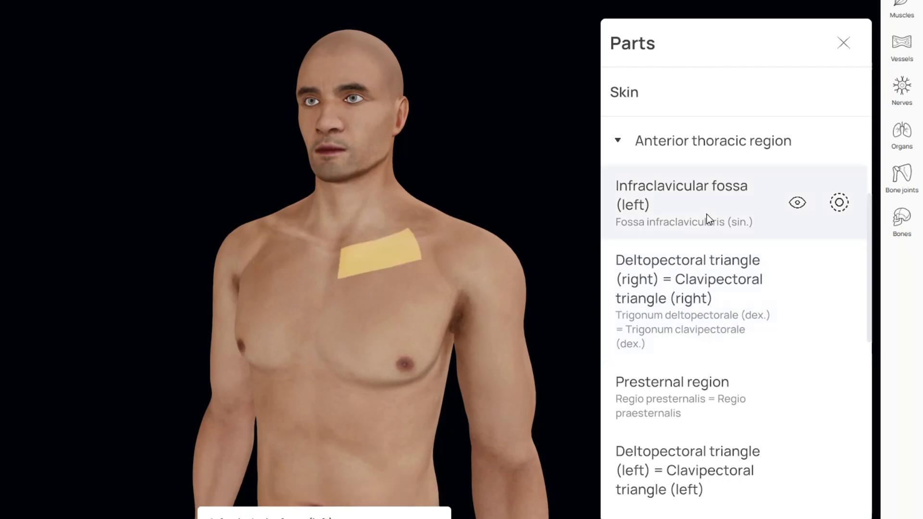
left_click(618, 141)
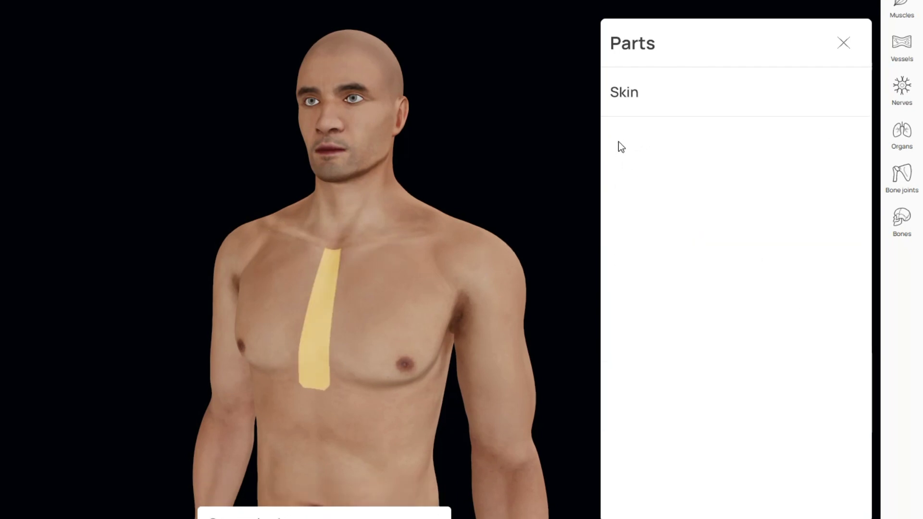
left_click(619, 239)
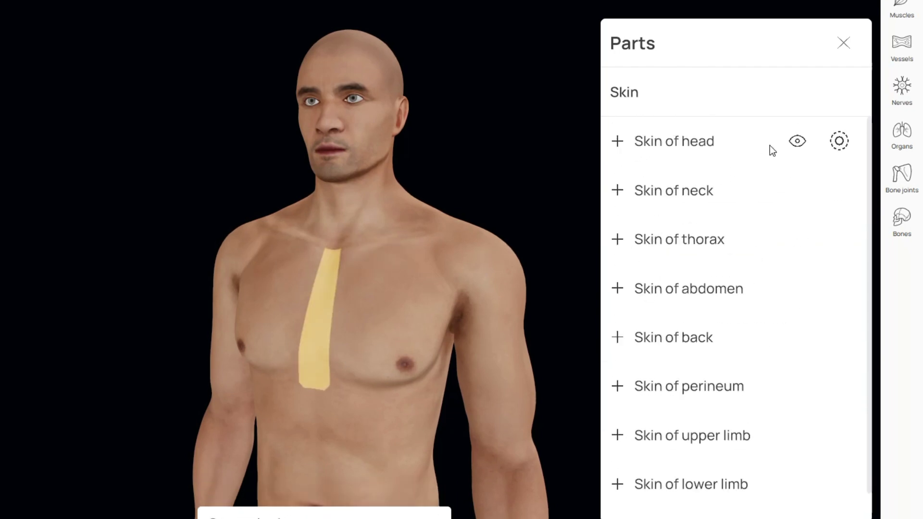
Toggle skin visibility for the whole body, head, neck and thorax, ending with only head skin shown.
left_click(797, 93)
left_click(798, 92)
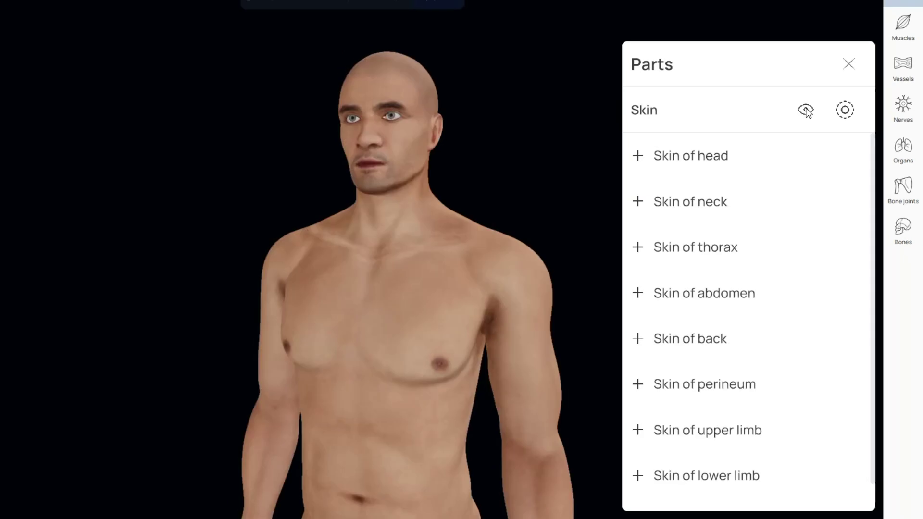
left_click(806, 156)
left_click(806, 201)
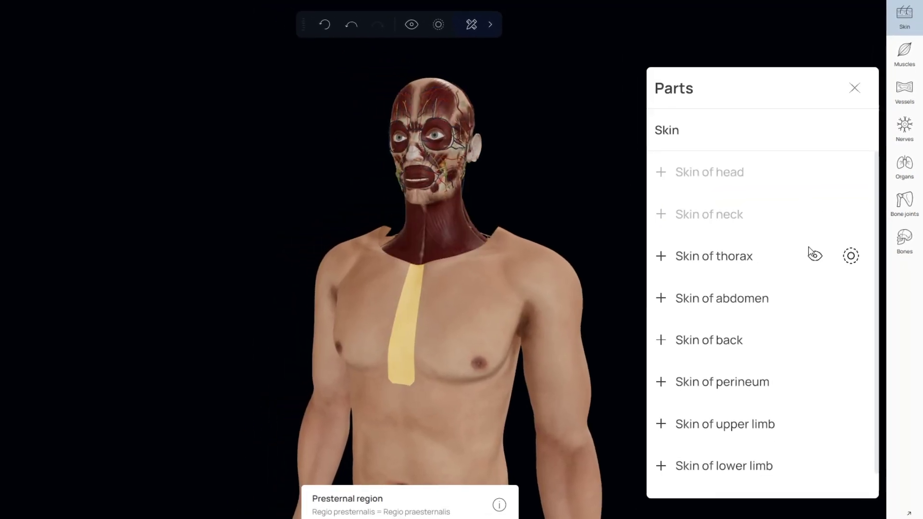
left_click(815, 255)
left_click(814, 255)
left_click(815, 214)
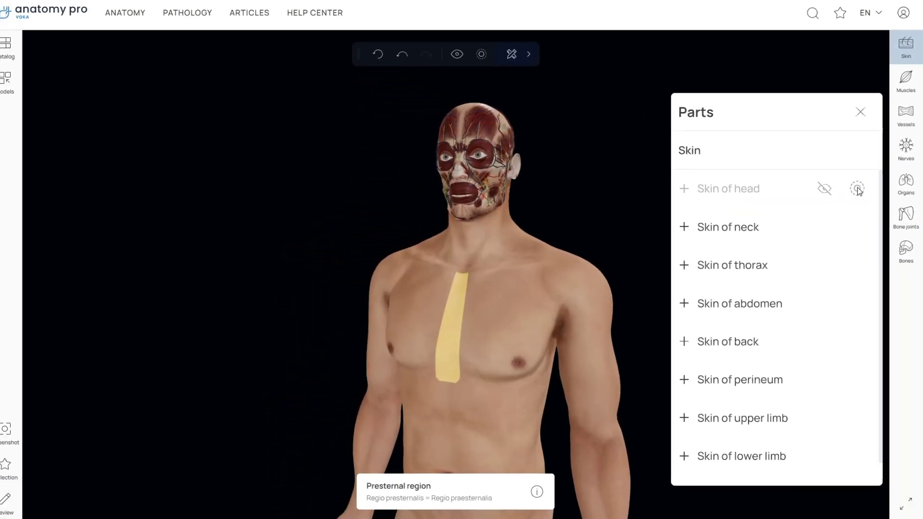
left_click(857, 189)
Show only the Heart from the Body cavities organ group.
left_click(906, 183)
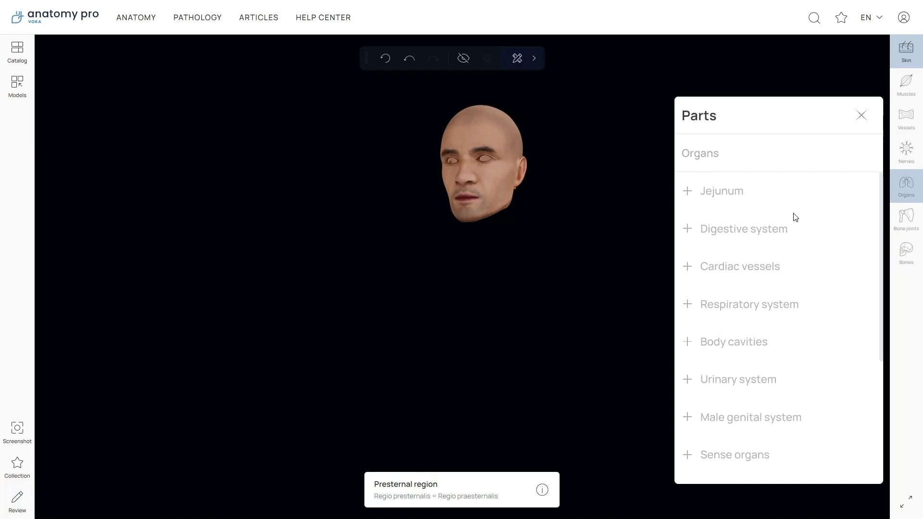
left_click(717, 344)
scroll(716, 344, "down", 3)
left_click(721, 463)
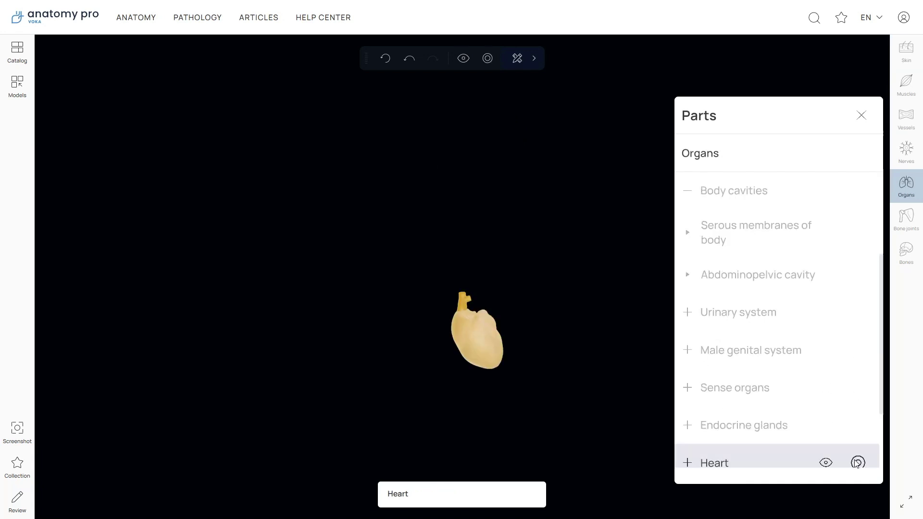
Show the thoracic skeleton from the Axial skeleton bones group around the heart.
left_click(904, 259)
left_click(688, 266)
left_click(826, 412)
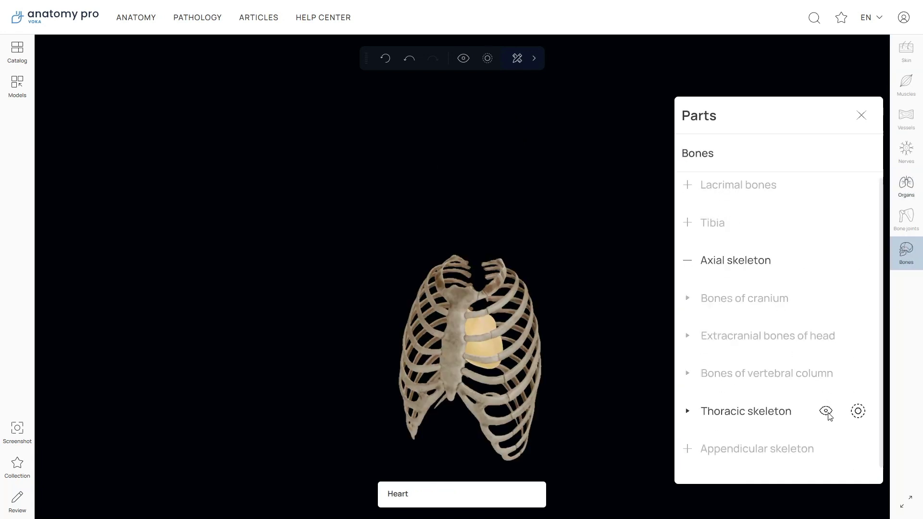
left_click(906, 117)
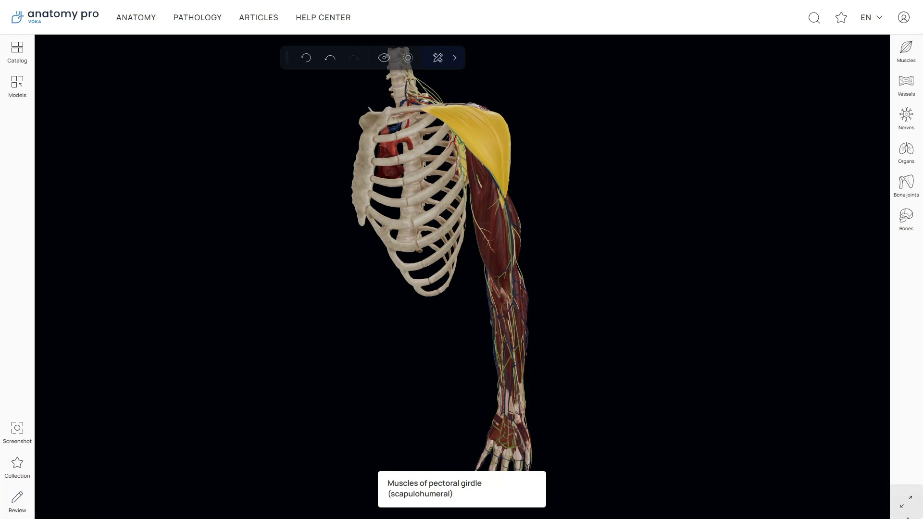
View the model full screen, rotate it and select the left deltoid muscle, then exit full screen.
left_click(903, 510)
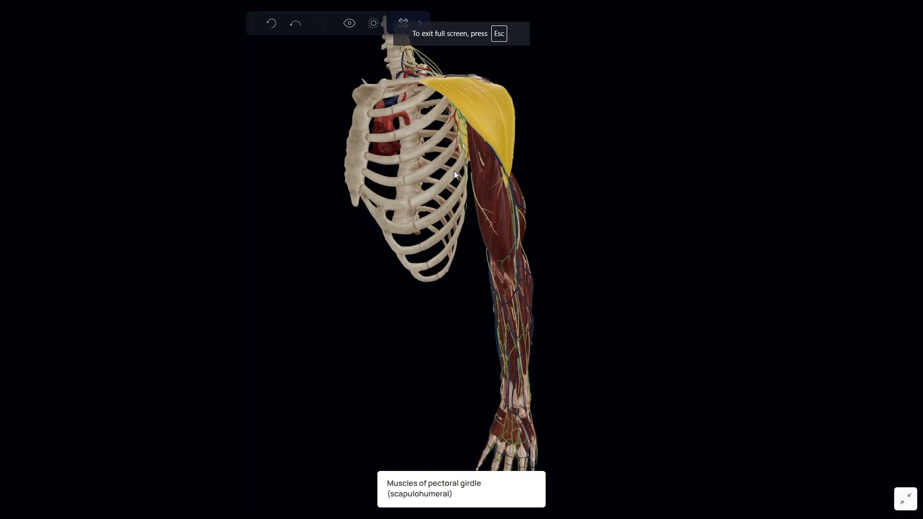
scroll(454, 192, "up", 3)
mouse_move(458, 242)
left_mouse_down()
mouse_move(451, 250)
mouse_move(542, 212)
mouse_move(565, 218)
mouse_move(451, 254)
left_mouse_up()
left_click(509, 215)
key("Escape")
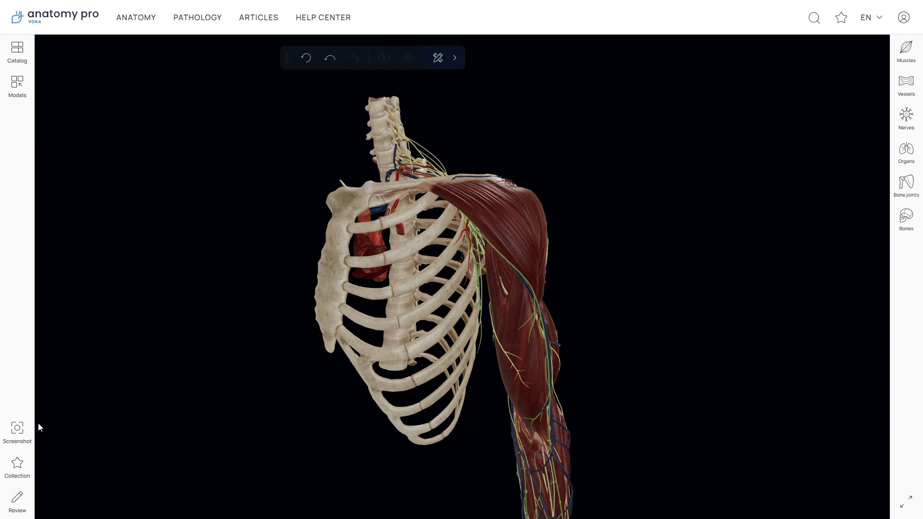
Frame a side view of the spine, capture the screenshot and copy it to the clipboard.
left_click(19, 424)
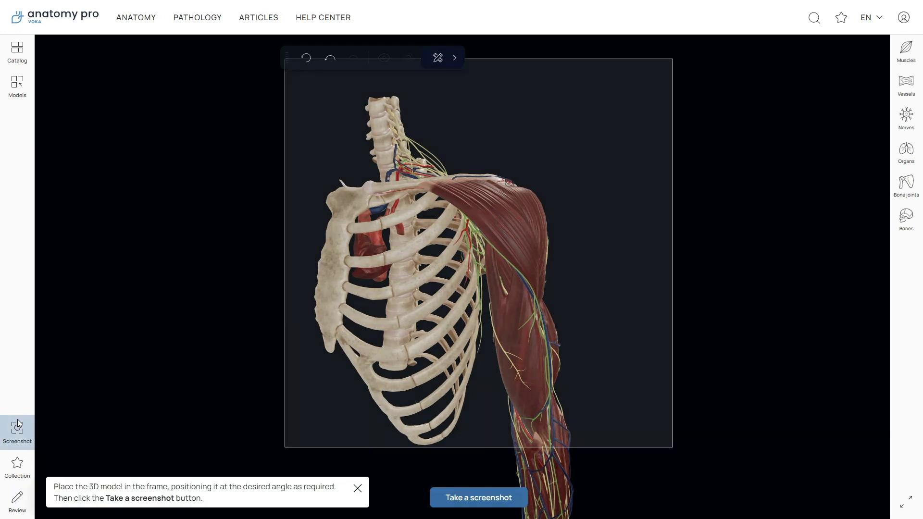
left_click_drag(419, 313, 449, 272)
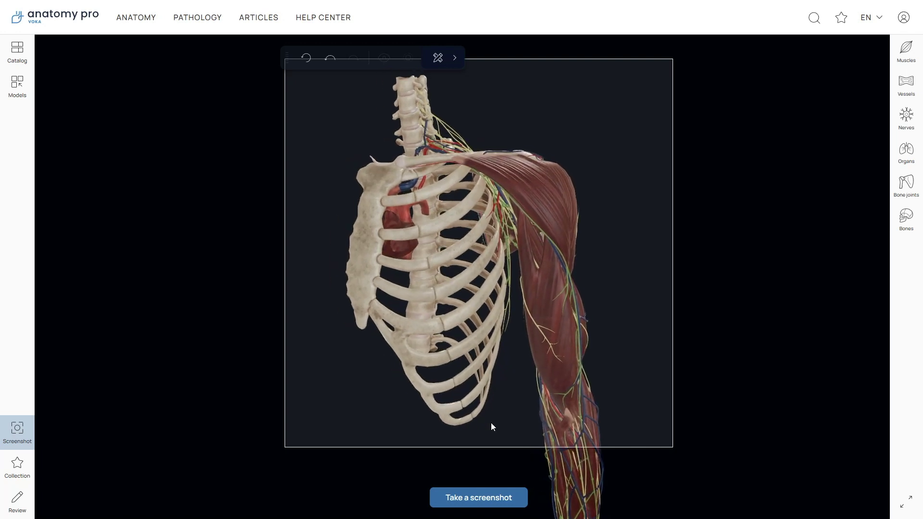
left_click(487, 491)
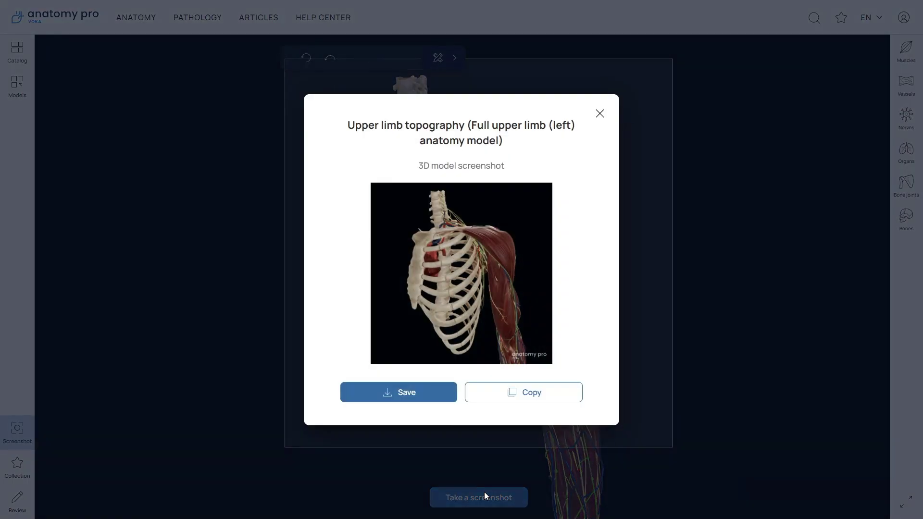
left_click(475, 401)
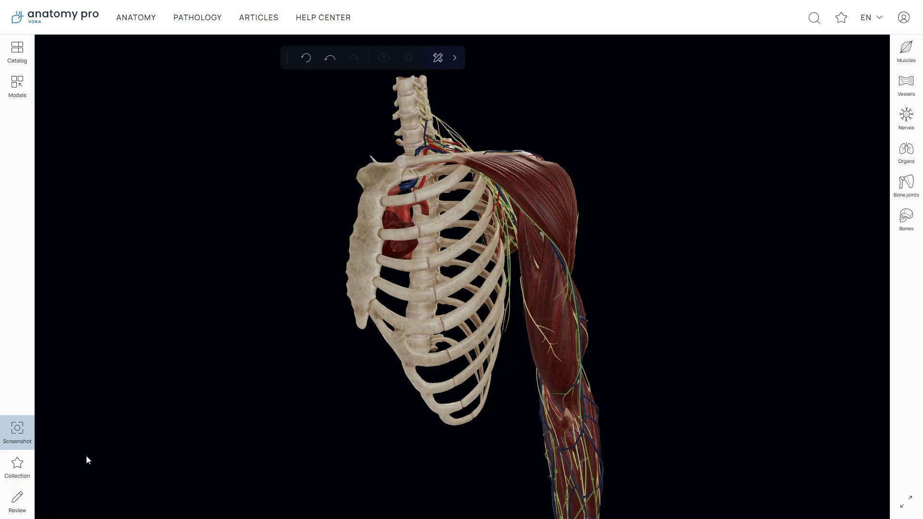
Add the upper limb model to the collection, then open and dismiss its feedback form.
left_click(27, 470)
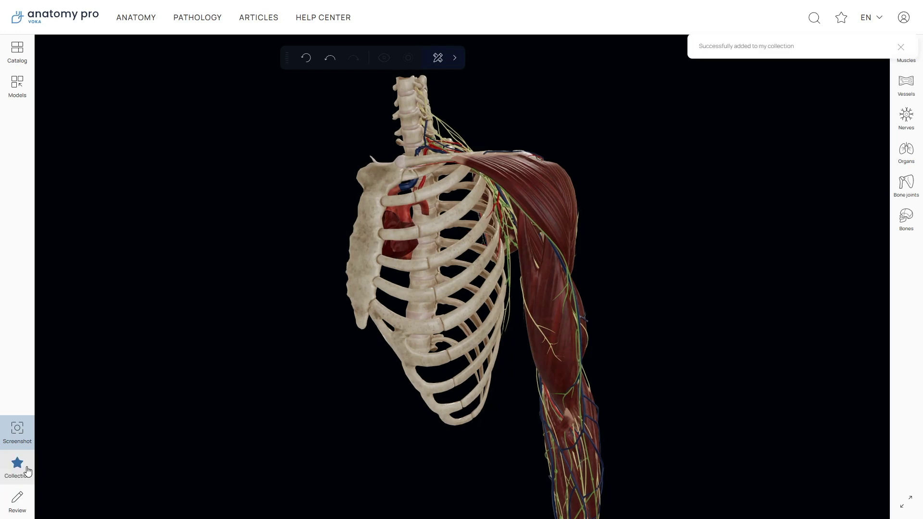
left_click(27, 494)
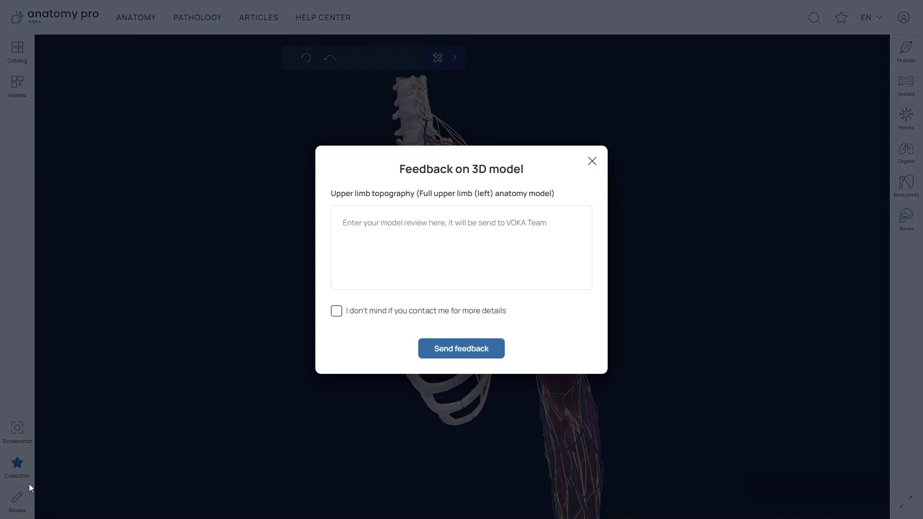
left_click(39, 474)
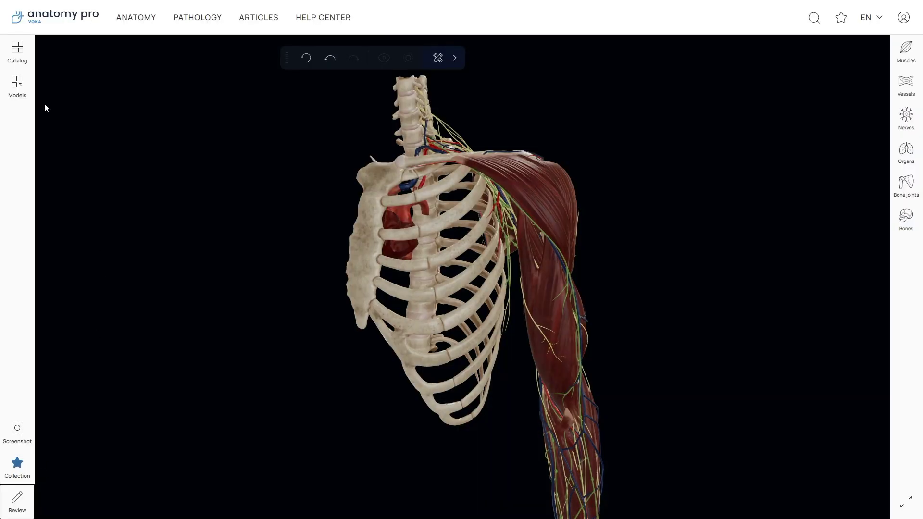
Browse the anatomy catalog's Topography of the thorax and Upper limb topography models.
left_click(26, 76)
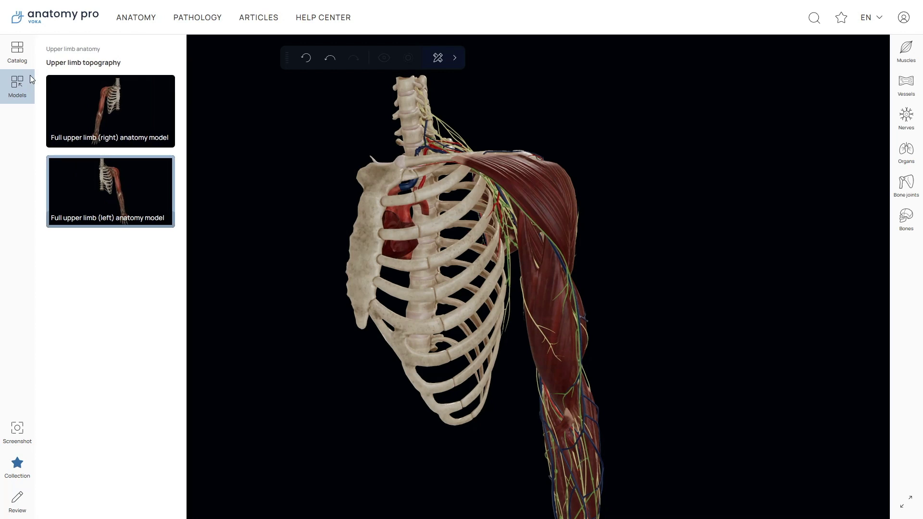
mouse_move(73, 119)
left_click(28, 48)
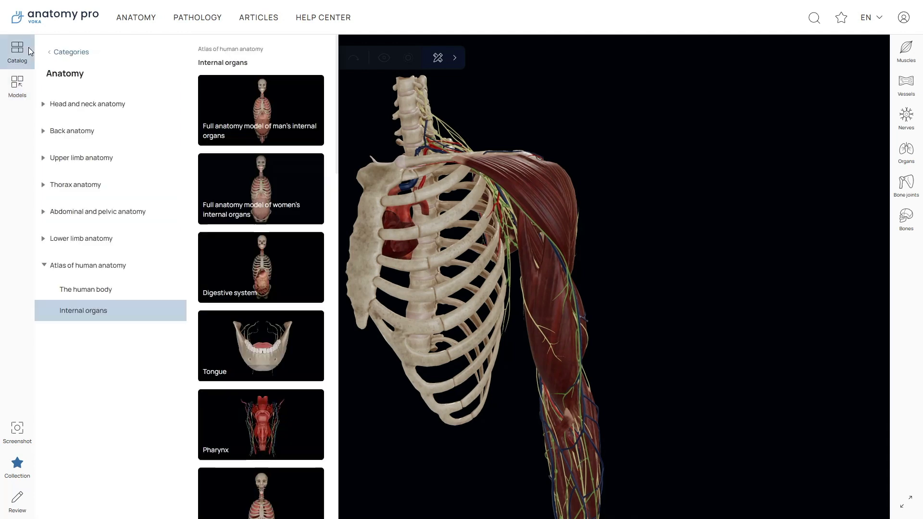
left_click(44, 185)
left_click(88, 212)
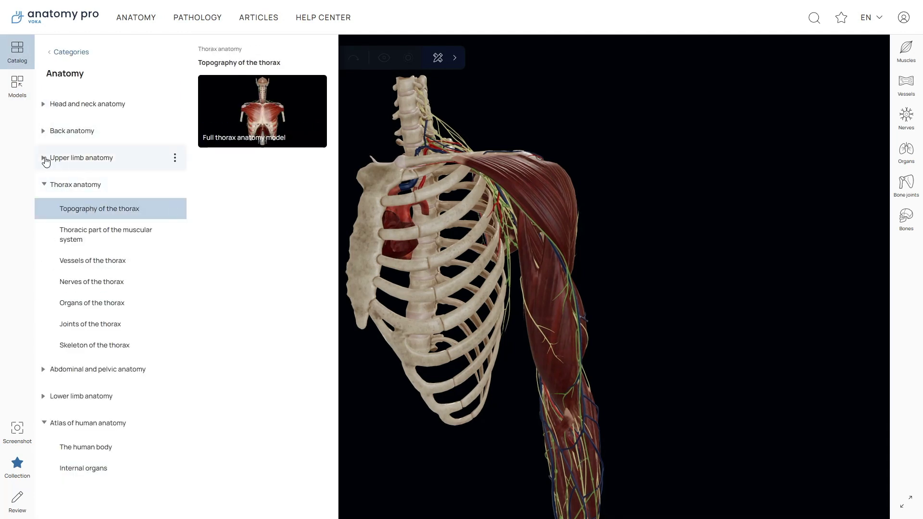
left_click(45, 159)
left_click(61, 182)
Go back to the catalog categories and switch to the Pathology catalog.
left_click(71, 52)
scroll(99, 97, "down", 8)
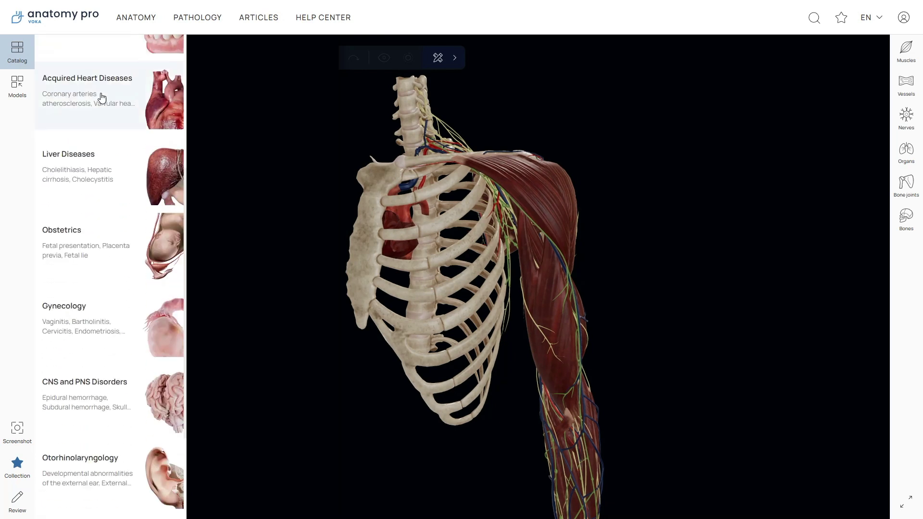
left_click(197, 21)
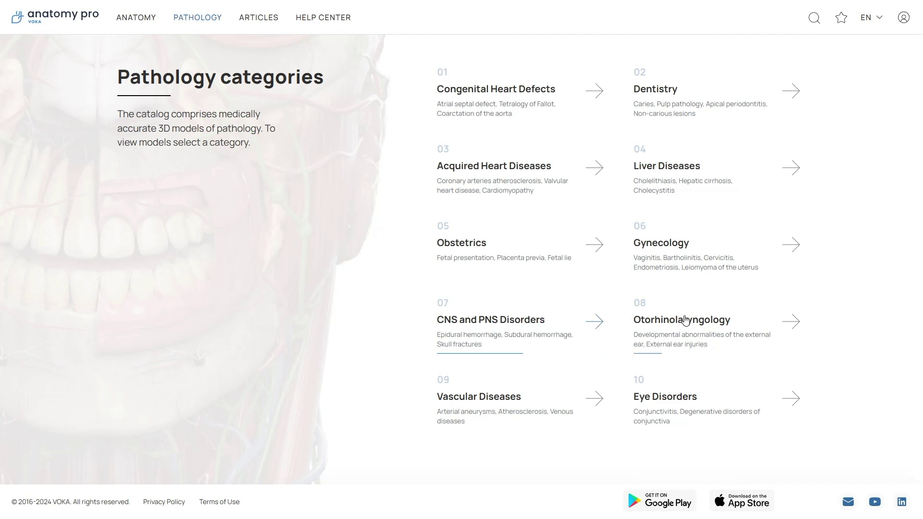
In Otorhinolaryngology pathology, collect a congenital ear anomalies model and browse the ear sections.
left_click(729, 314)
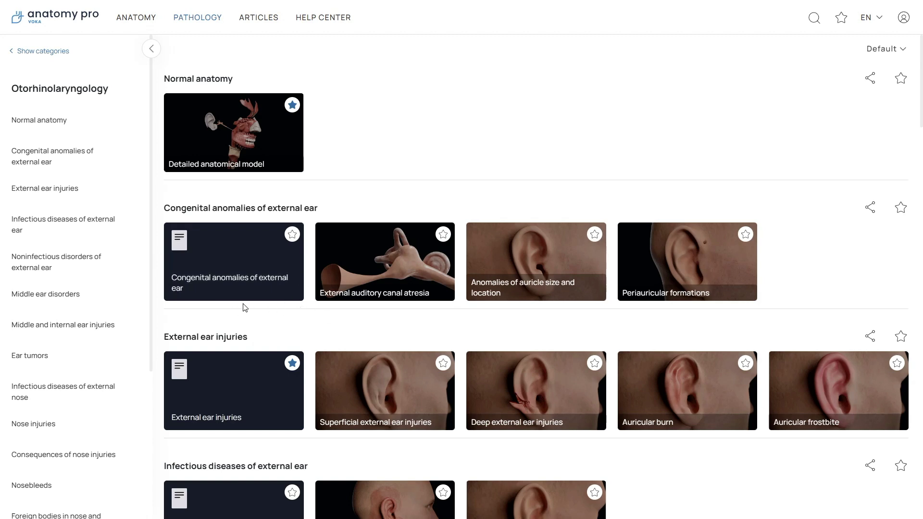
left_click(292, 236)
left_click(74, 224)
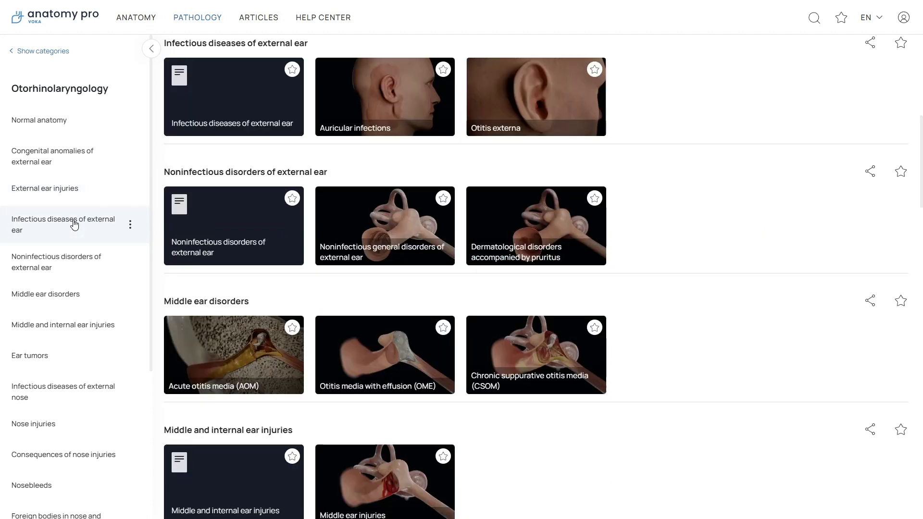
left_click(64, 295)
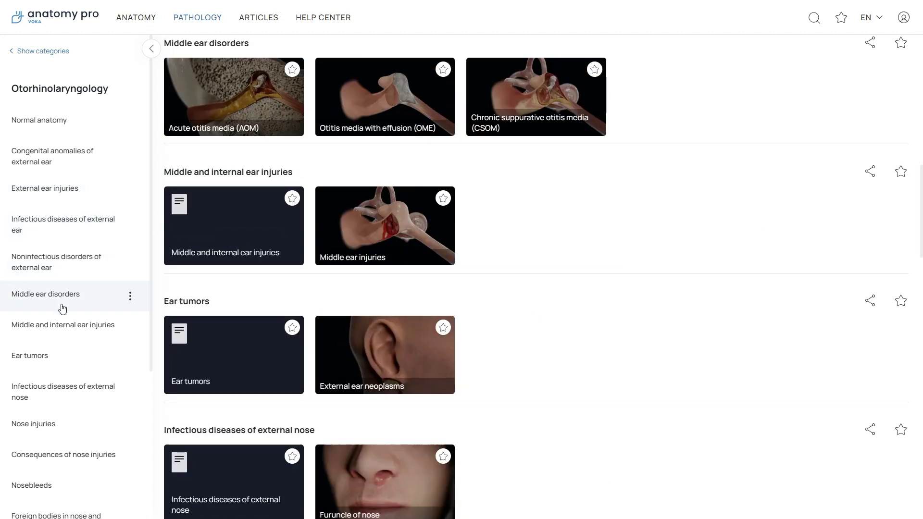
left_click(62, 357)
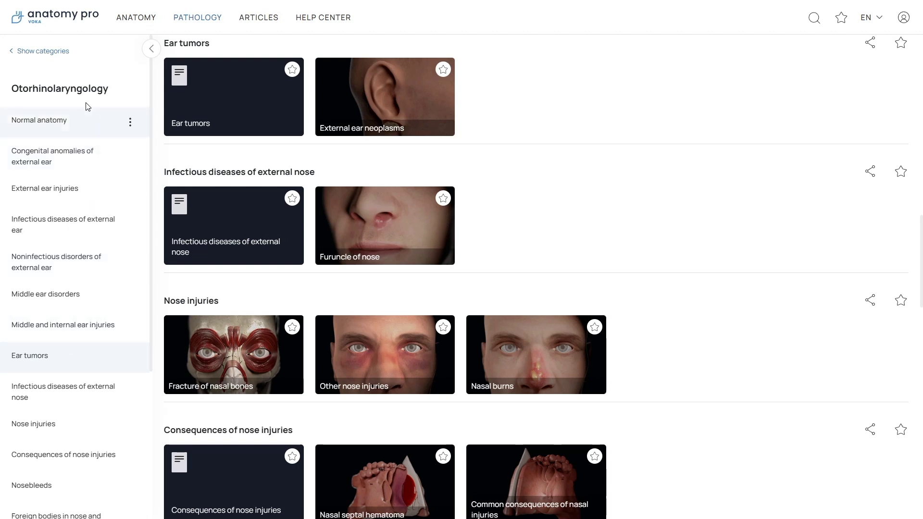
left_click(61, 52)
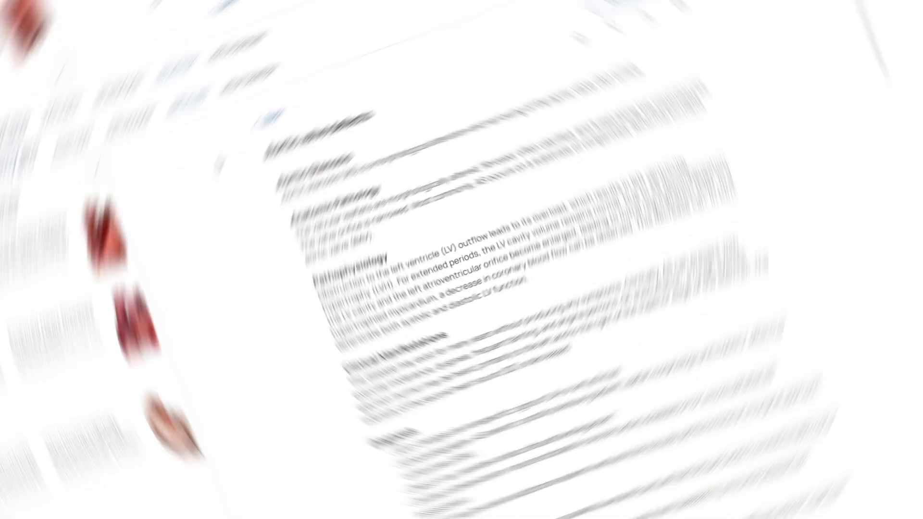
Star the Aortic valve defects article and try its Share and Print options.
scroll(265, 110, "down", 5)
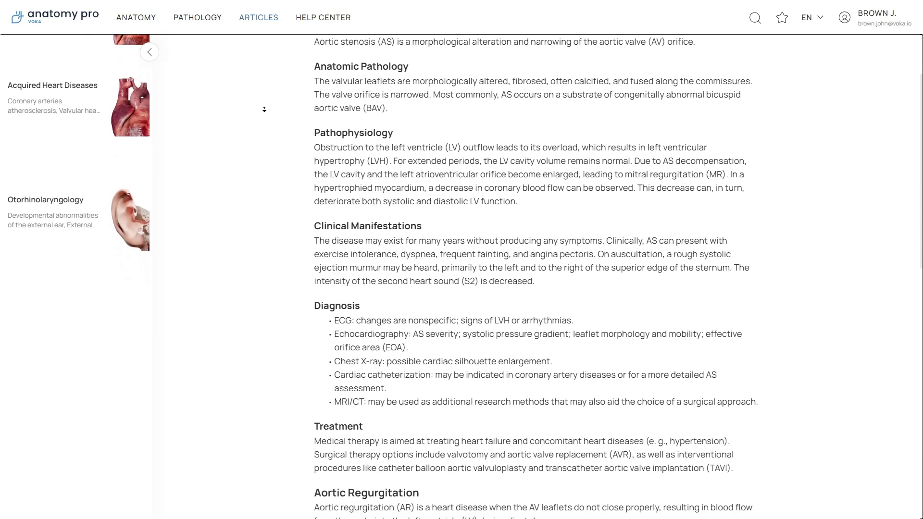
scroll(264, 109, "down", 6)
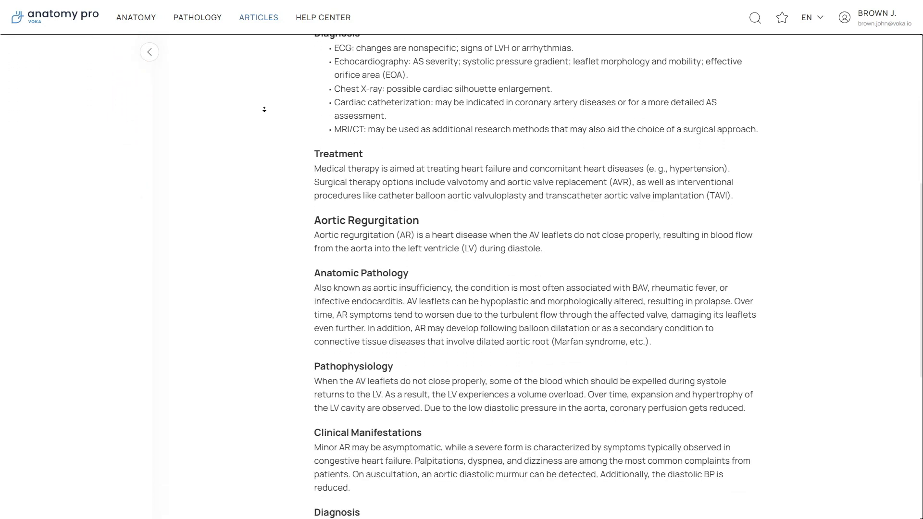
scroll(264, 110, "down", 3)
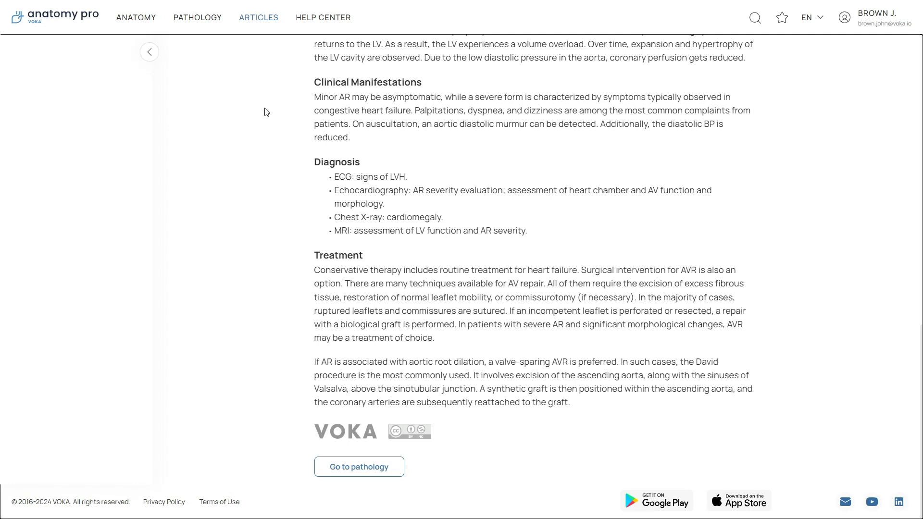
middle_click(264, 82)
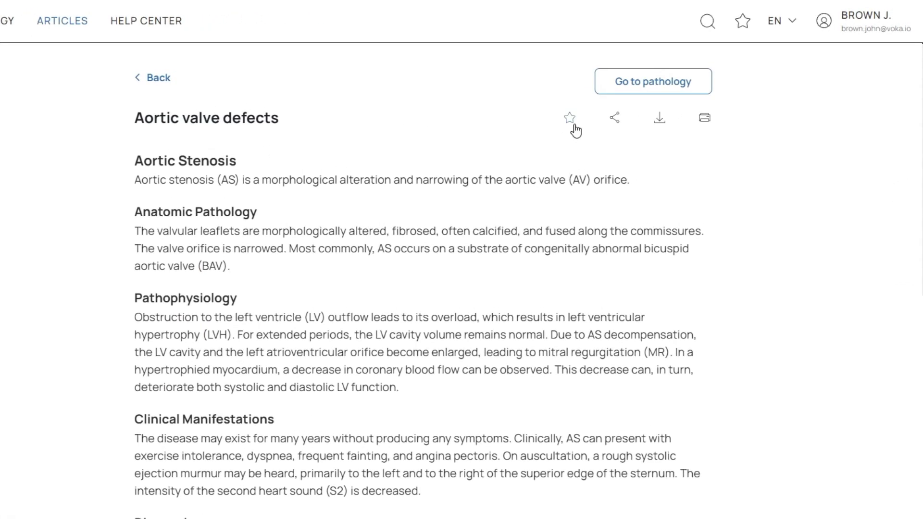
left_click(570, 119)
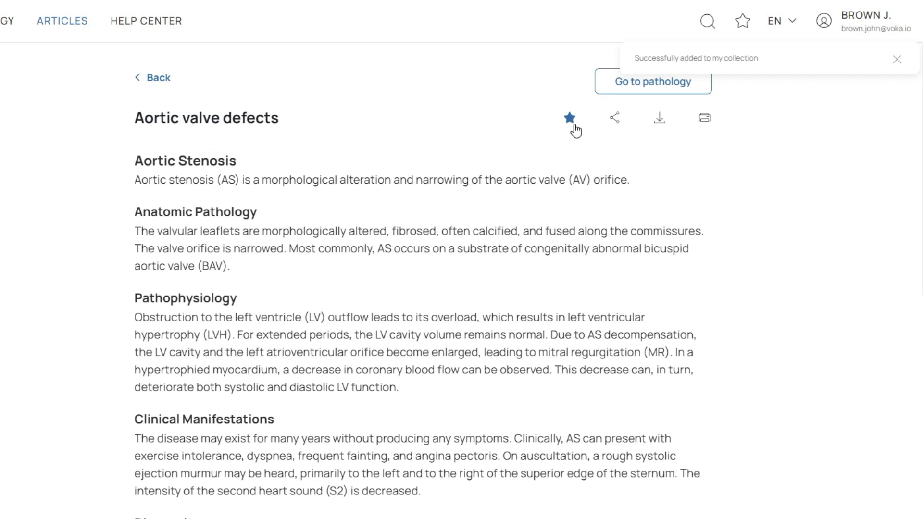
left_click(610, 126)
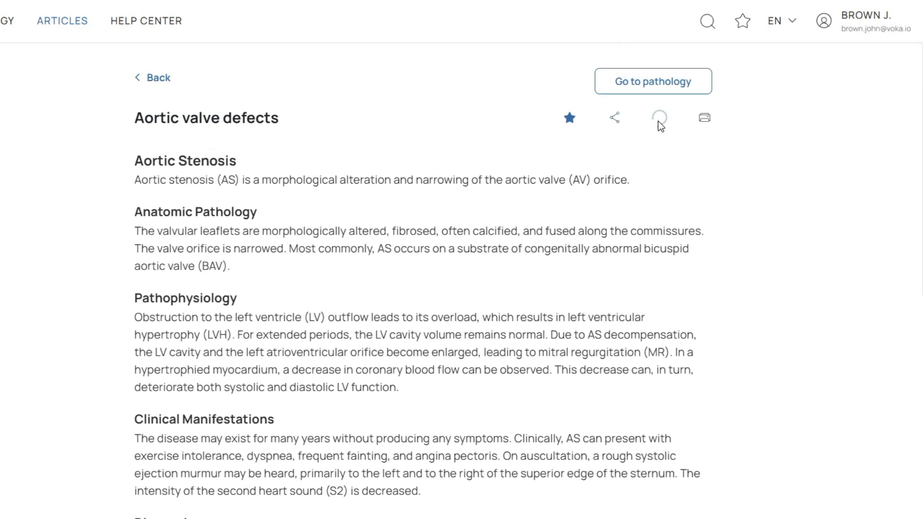
left_click(704, 118)
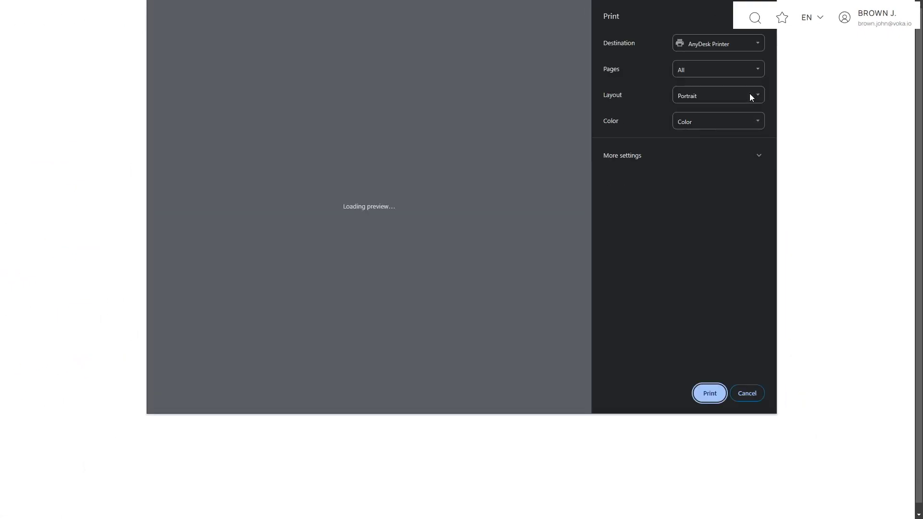
key("Escape")
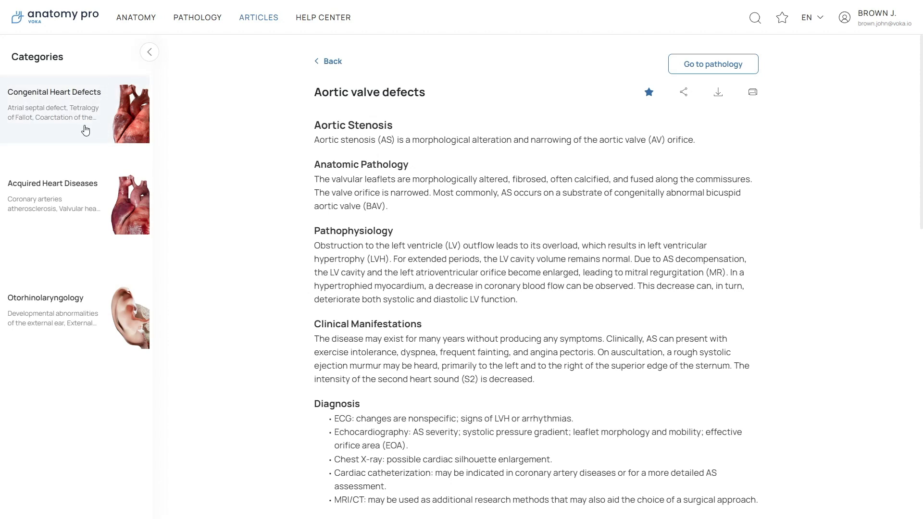
Sort the Otorhinolaryngology articles Z to A and search for 'cons'.
left_click(91, 293)
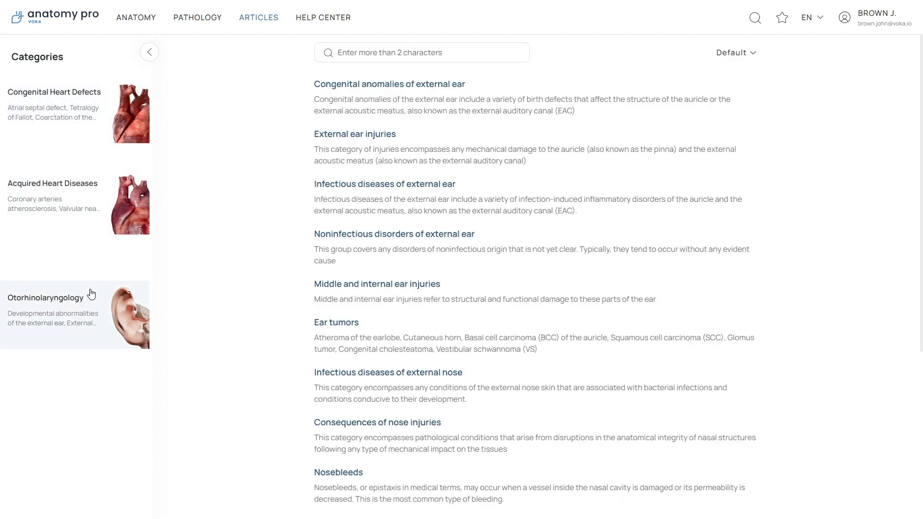
middle_click(167, 302)
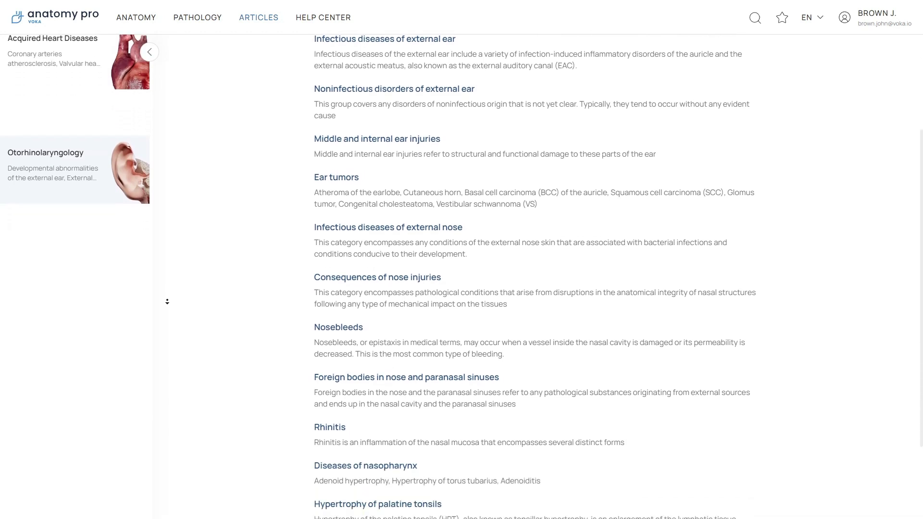
scroll(232, 259, "up", 6)
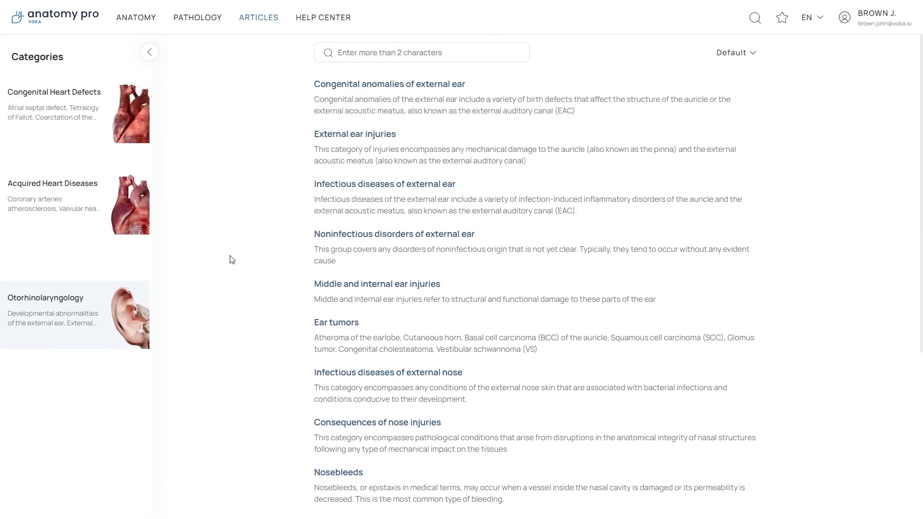
left_click(727, 57)
left_click(705, 101)
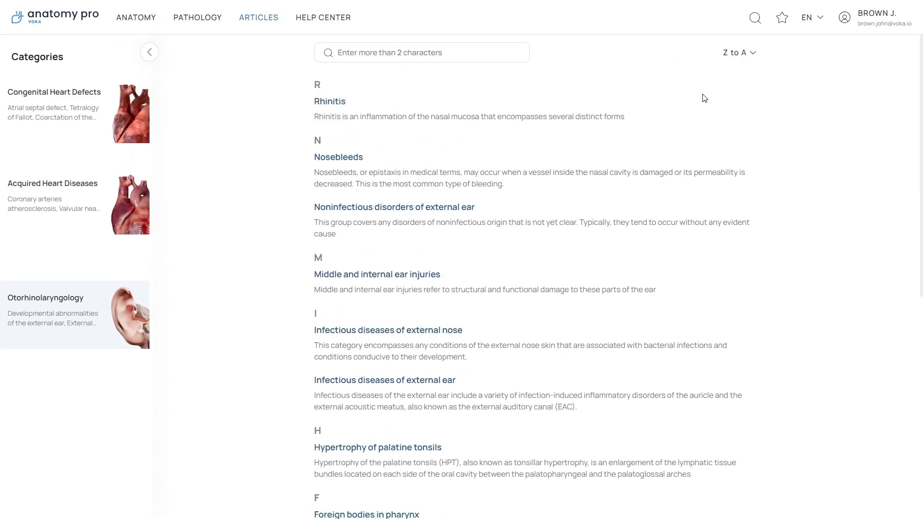
left_click(457, 58)
type("cons")
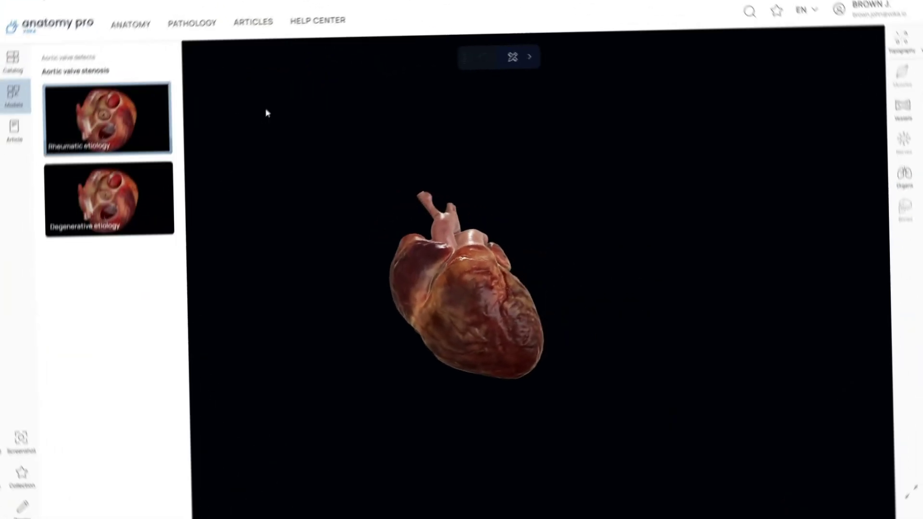
Rotate the heart to the aortic arch, toggle Topography mode on, off and on, then open the account.
left_click(265, 118)
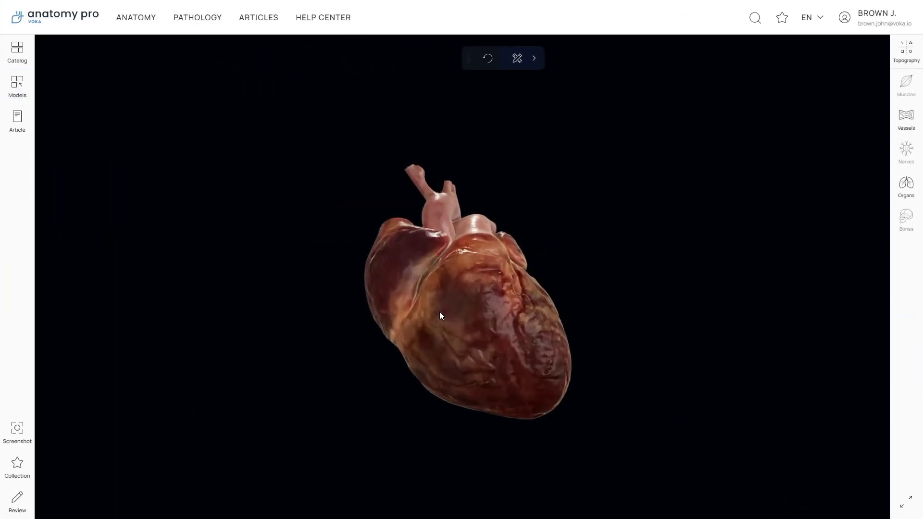
left_click_drag(573, 321, 510, 355)
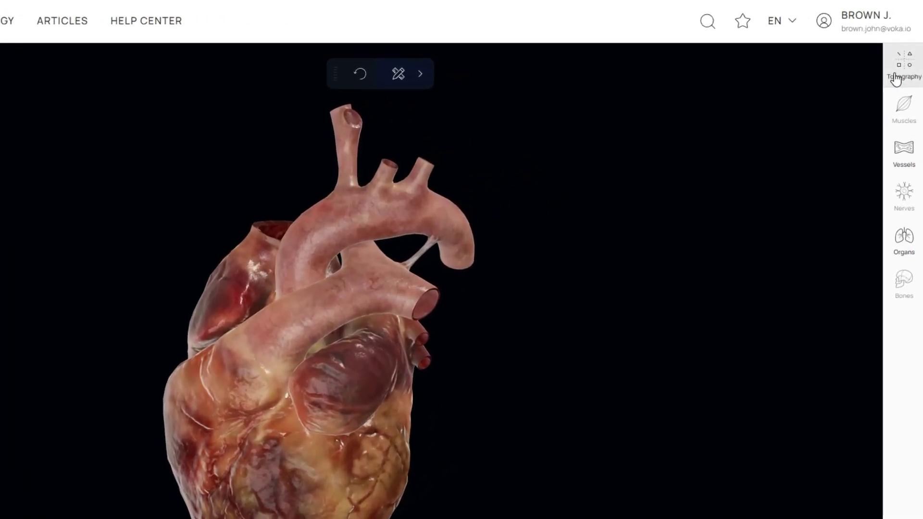
left_click(896, 79)
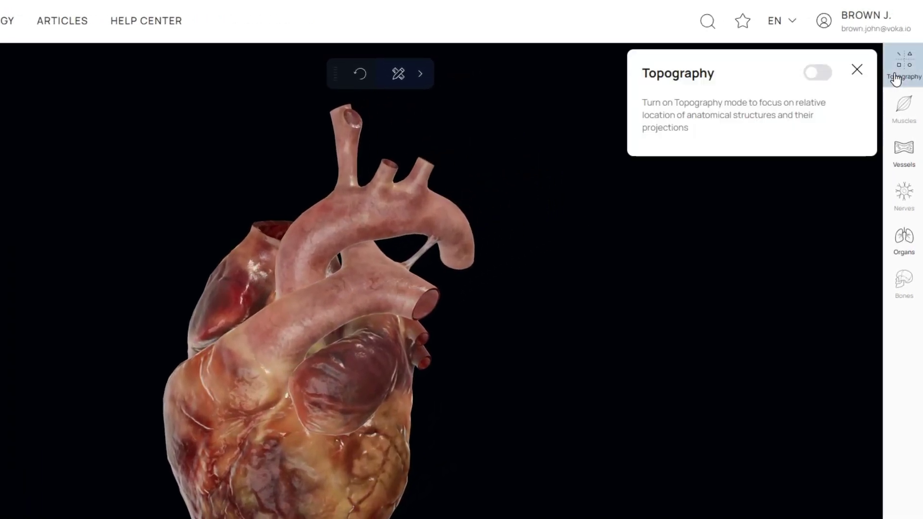
left_click(819, 77)
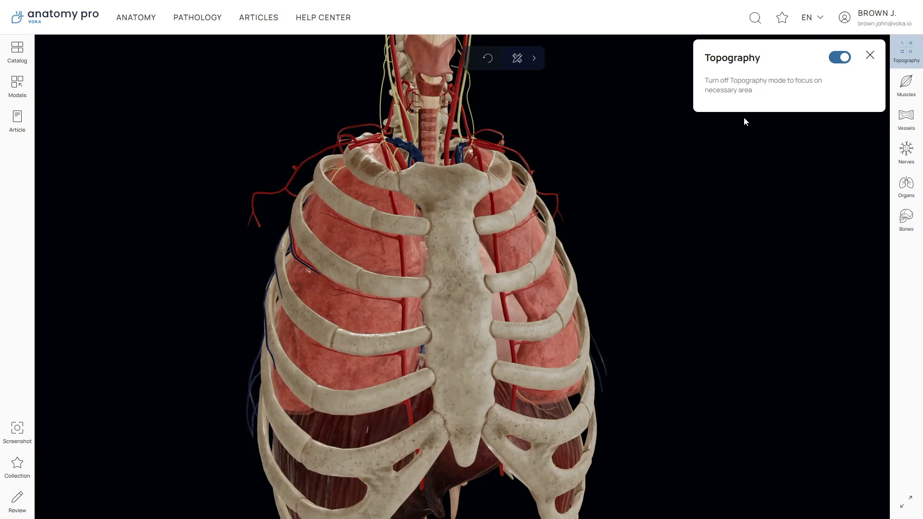
left_click(842, 58)
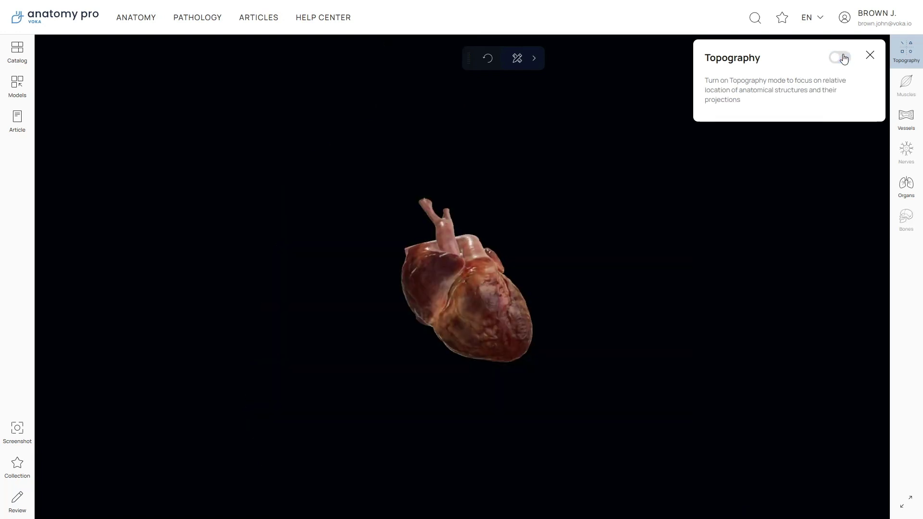
left_click(842, 58)
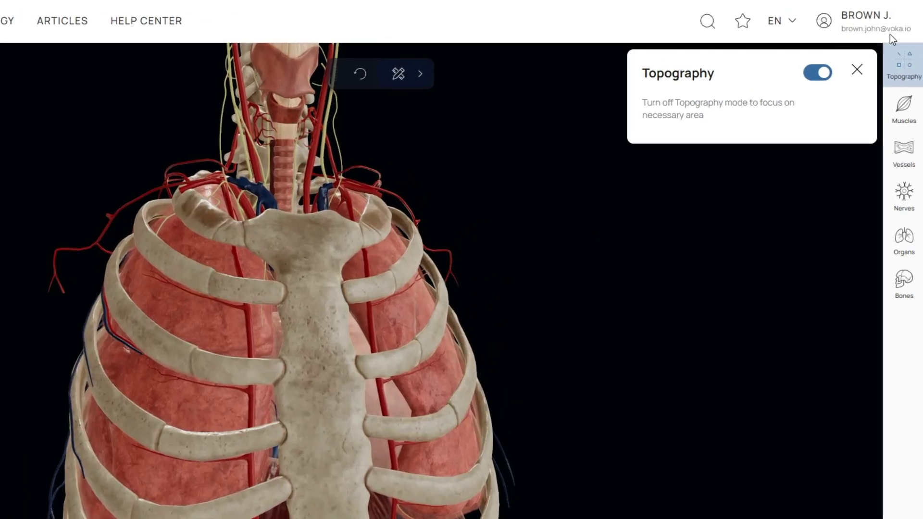
left_click(844, 29)
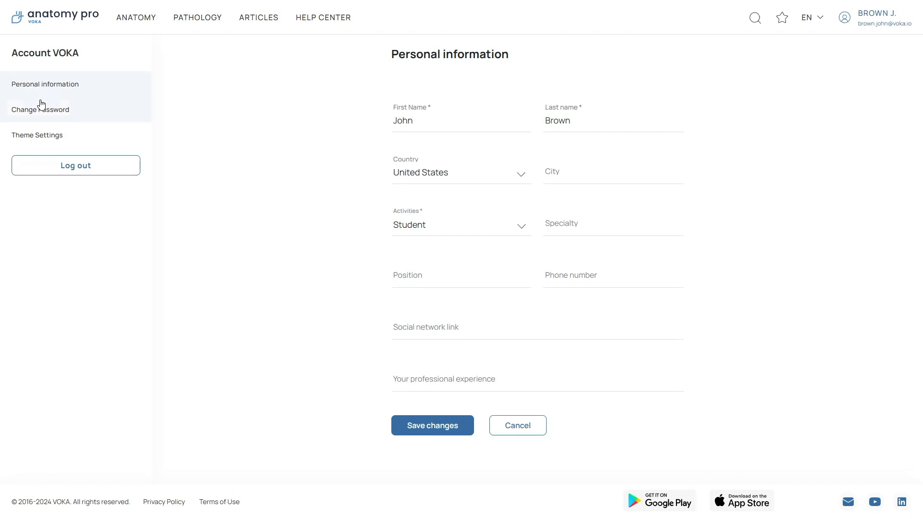
Choose the Dark theme in the account's Theme Settings.
left_click(52, 147)
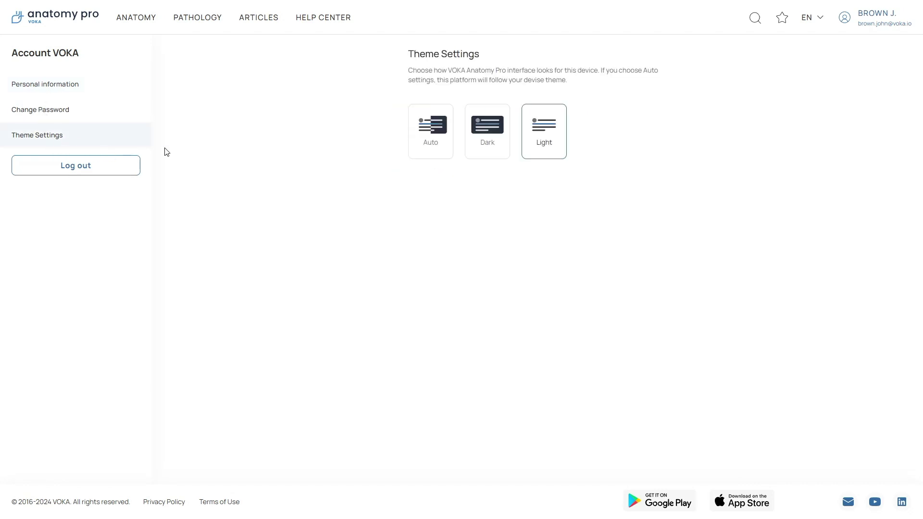
left_click(489, 150)
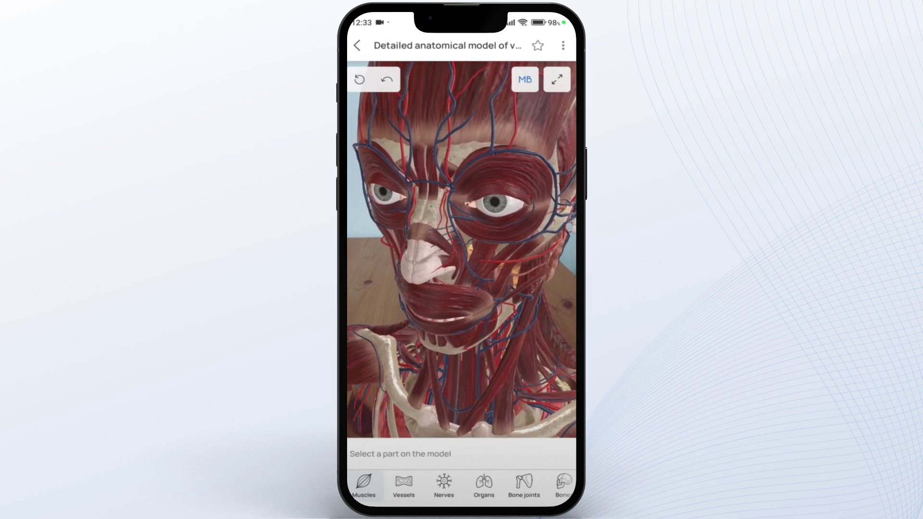
Hide the shoulder muscles and thorax bones, leave AR for a black background, and restore Muscles.
left_click(553, 319)
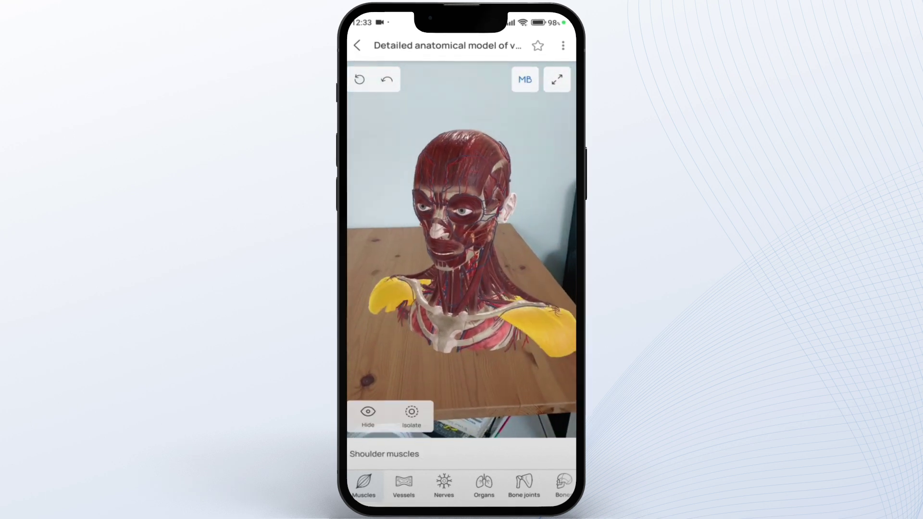
left_click(368, 413)
left_click(435, 331)
left_click(368, 413)
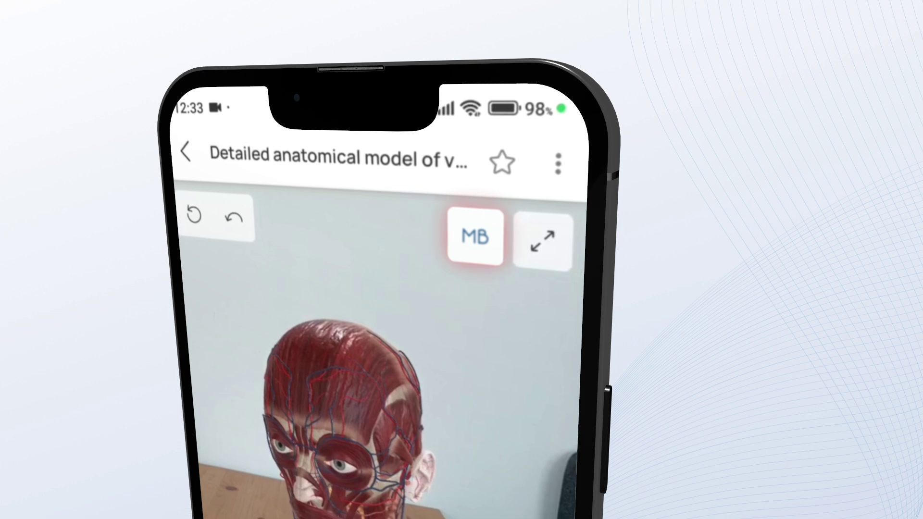
left_click(474, 237)
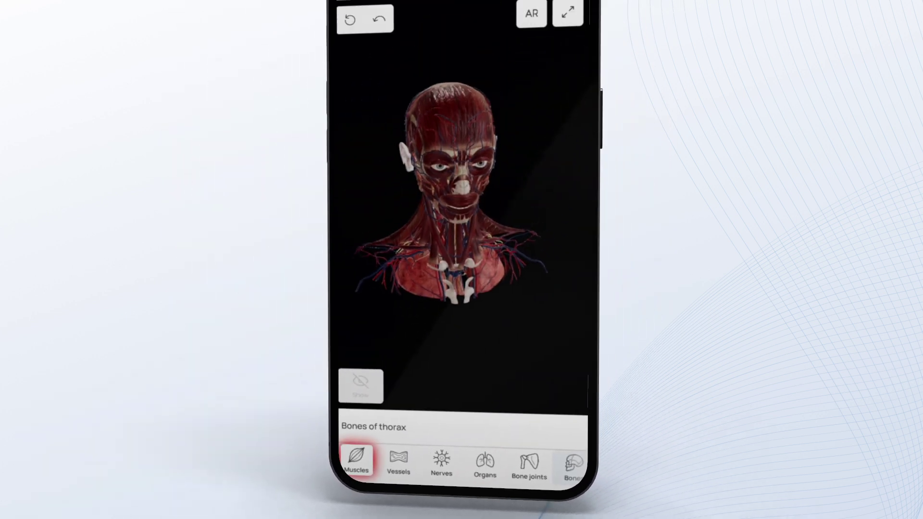
left_click(356, 460)
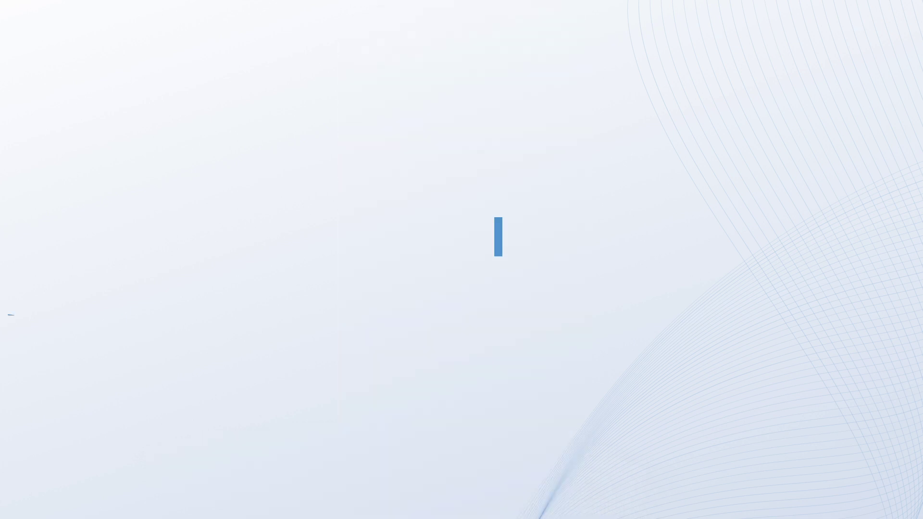